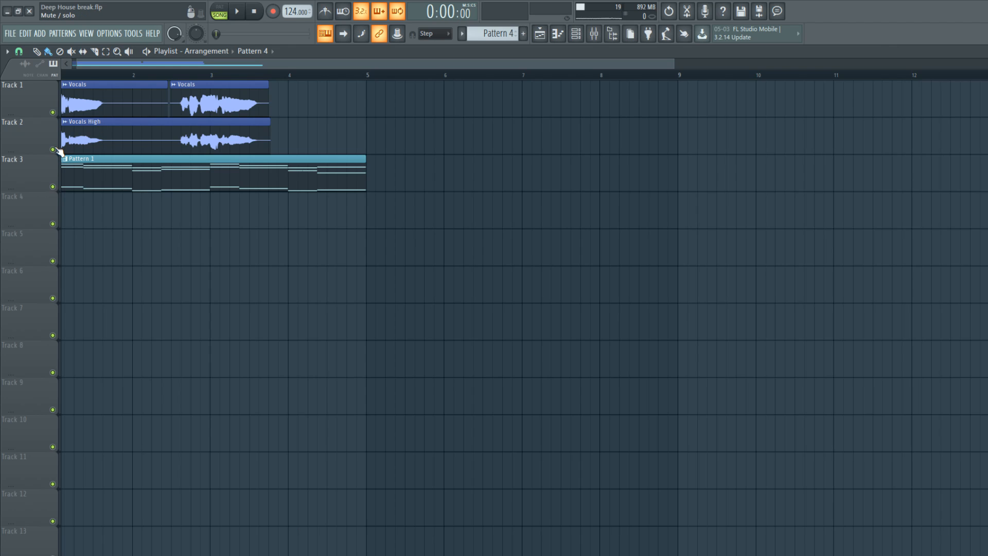
# Step: Leave only the Vocals and Vocals High tracks audible and play them back in the playlist
pyautogui.rightClick(53, 150)
pyautogui.click(52, 111)
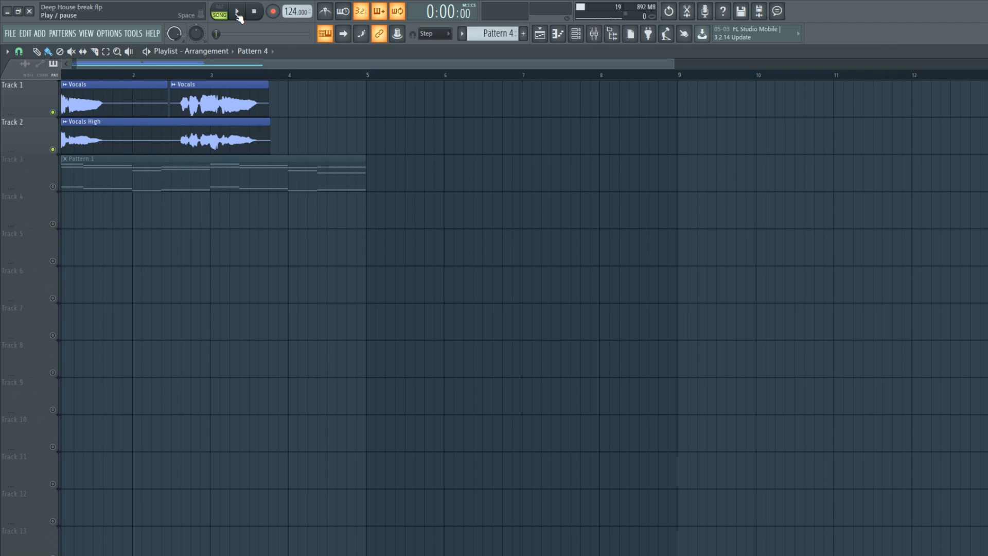
pyautogui.click(237, 12)
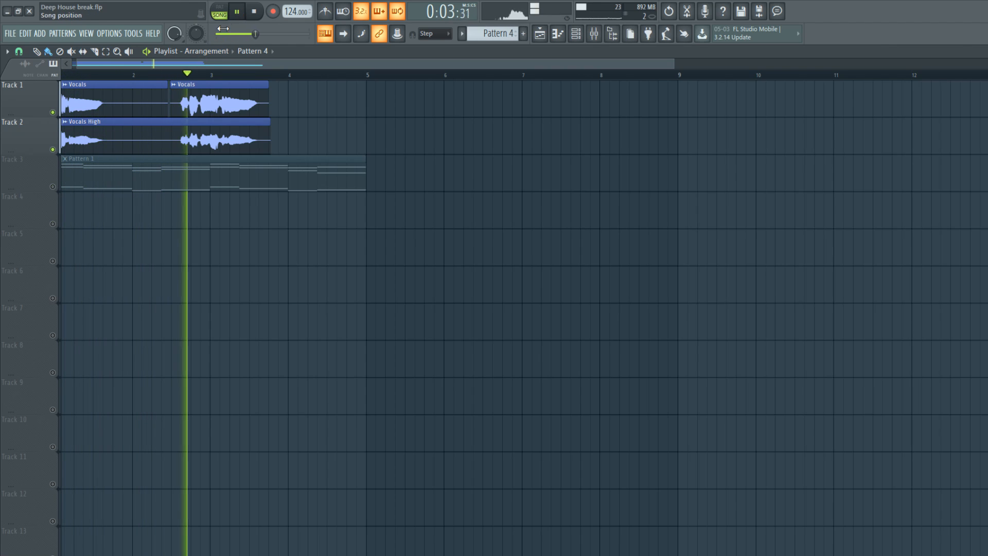
pyautogui.click(254, 12)
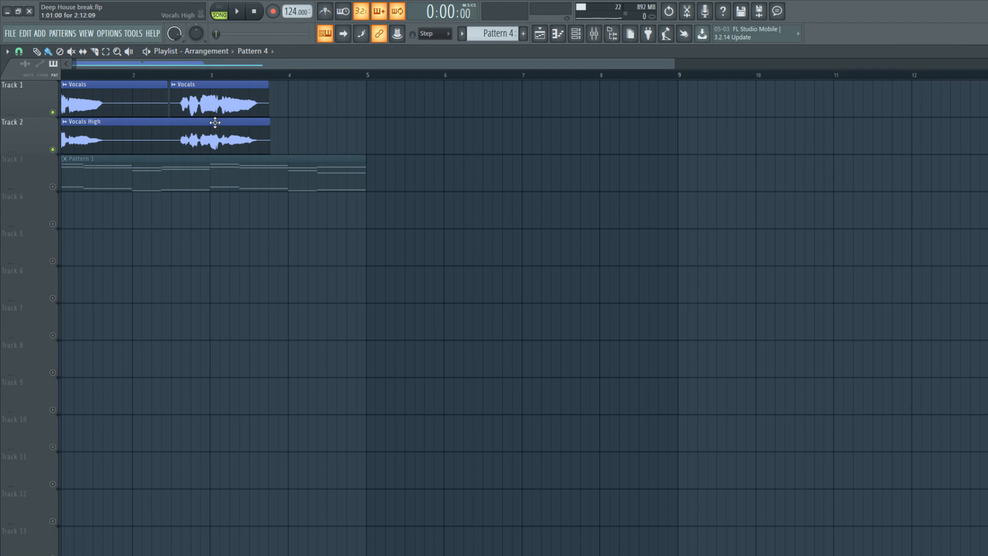
pyautogui.moveTo(149, 62); pyautogui.dragTo(142, 63)
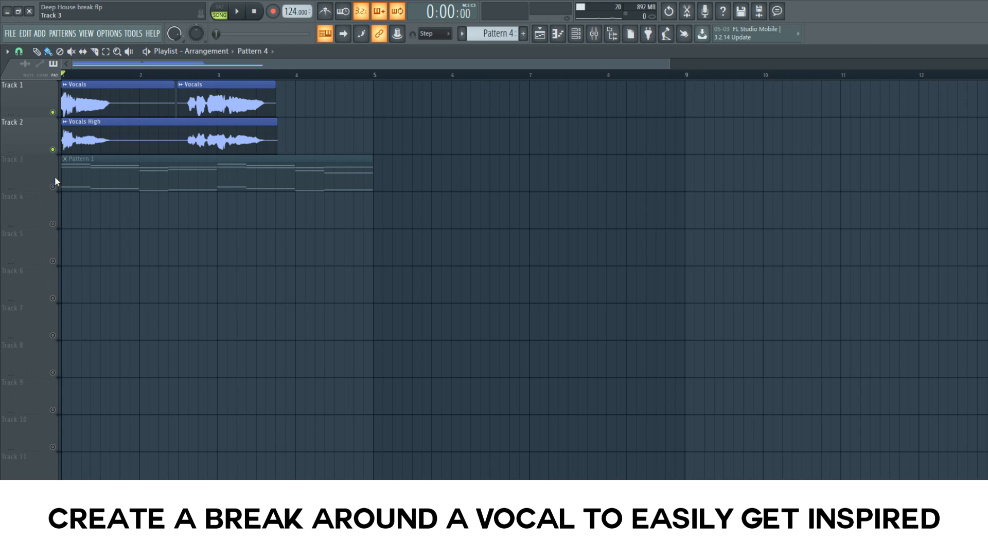
# Step: Select Pattern 1 and play its Addictive Keys chord progression while viewing the notes in the piano roll
pyautogui.click(71, 177)
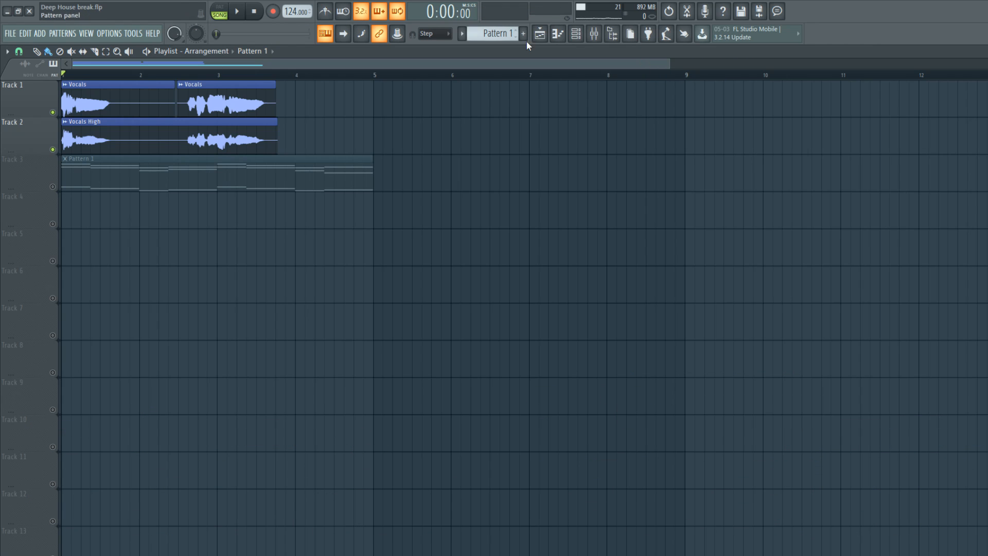
pyautogui.click(576, 33)
pyautogui.click(322, 106)
pyautogui.click(324, 131)
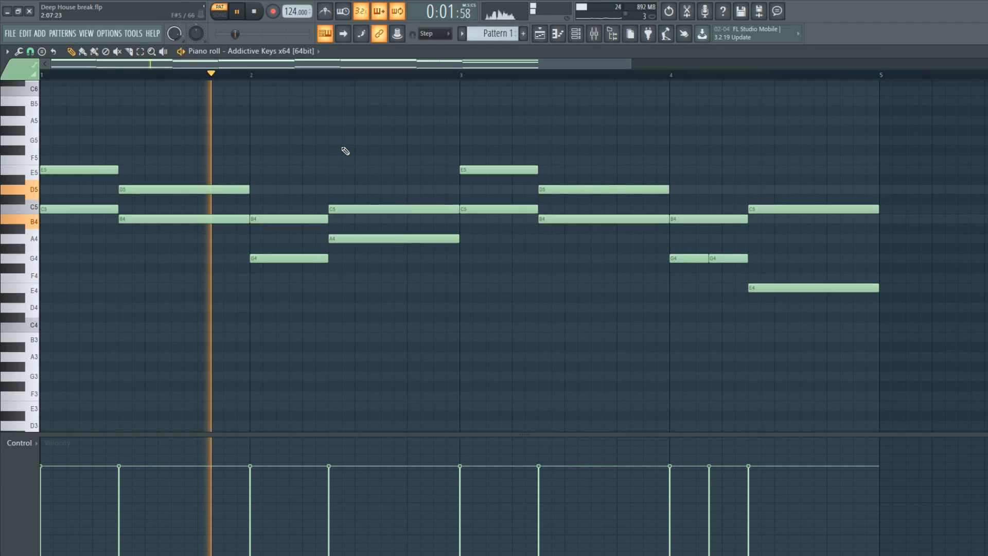
pyautogui.scroll(-2, 345, 150)
pyautogui.scroll(-3, 345, 151)
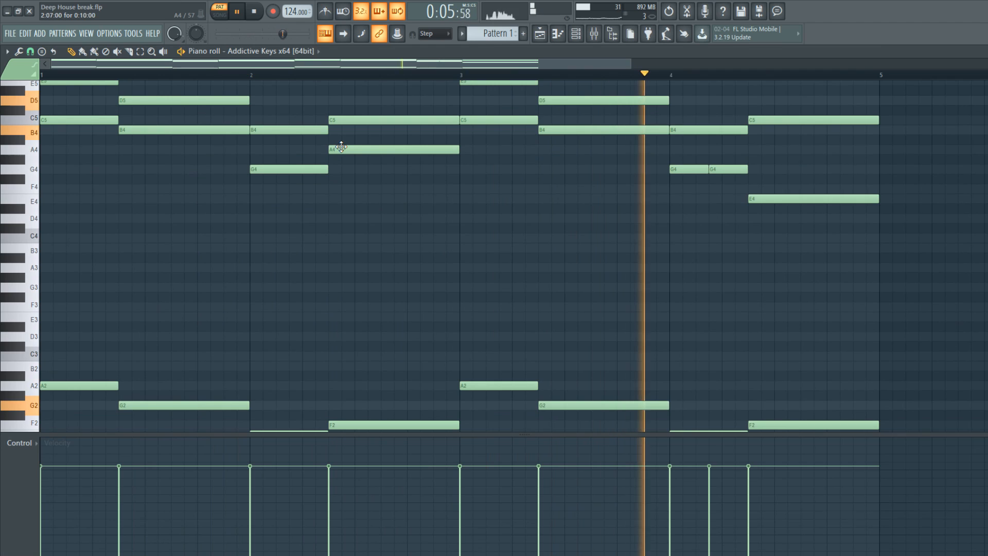
pyautogui.click(255, 12)
# Step: Examine the upper chord notes and the low bass notes of the Addictive Keys progression
pyautogui.scroll(2, 247, 123)
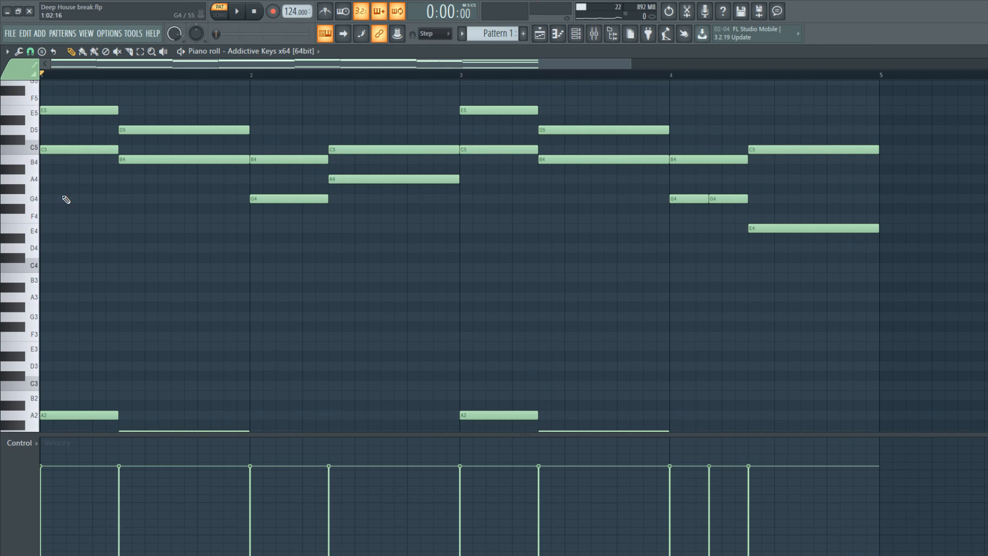
pyautogui.scroll(1, 75, 212)
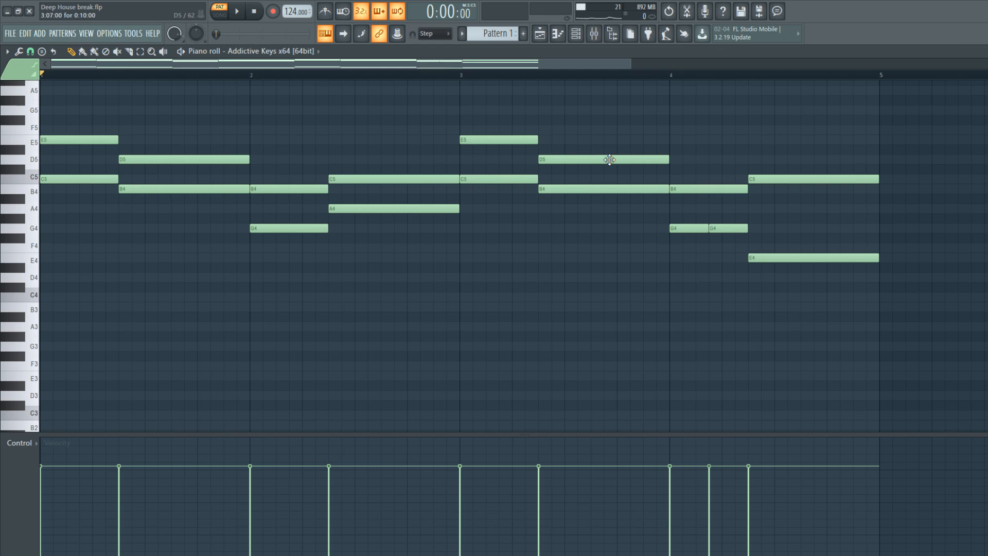
pyautogui.scroll(-5, 100, 228)
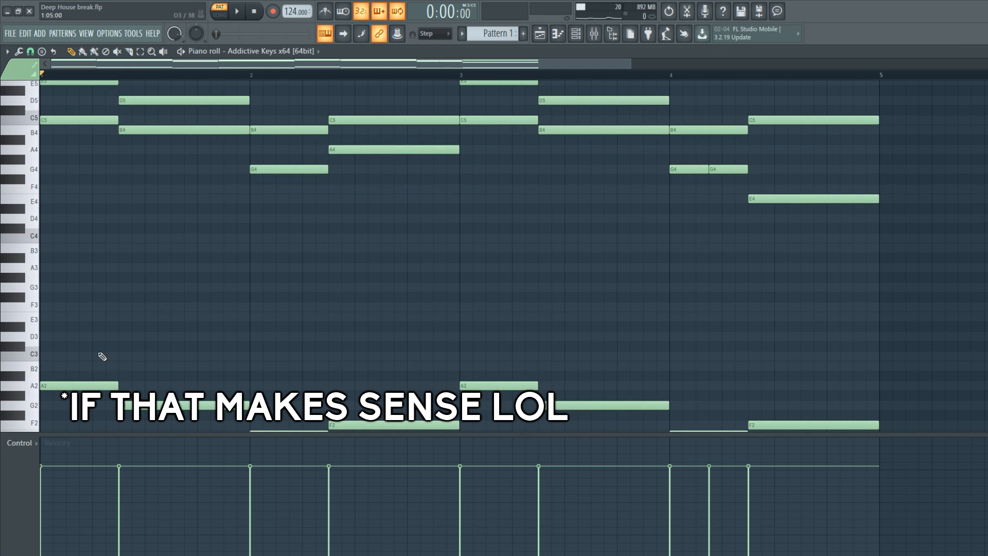
pyautogui.scroll(1, 74, 299)
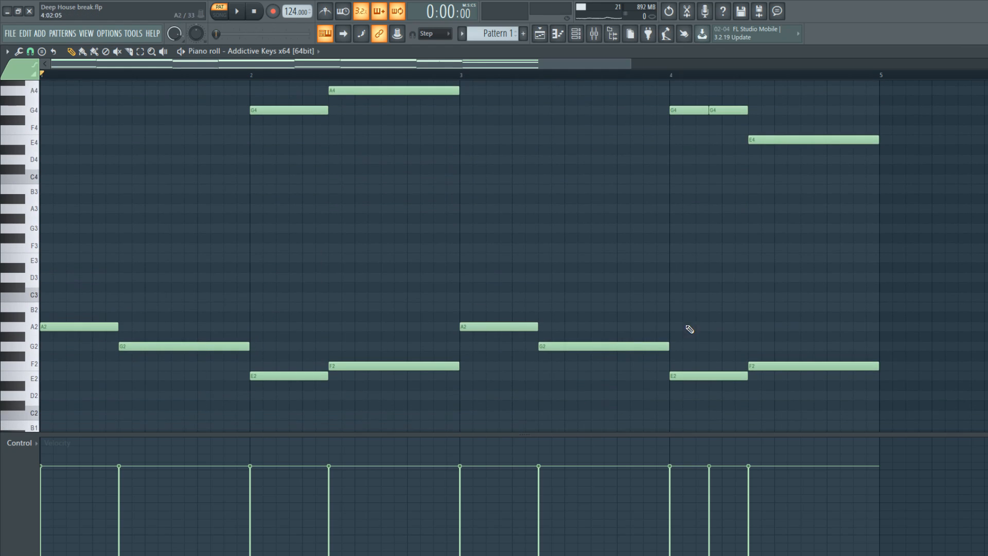
pyautogui.scroll(4, 17, 182)
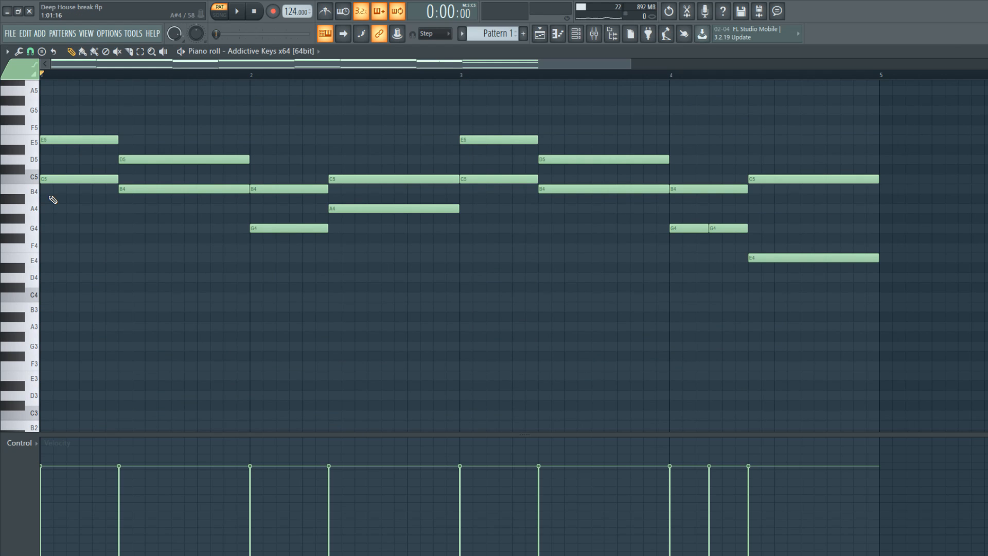
pyautogui.scroll(-1, 53, 199)
pyautogui.scroll(-1, 51, 199)
pyautogui.scroll(1, 50, 199)
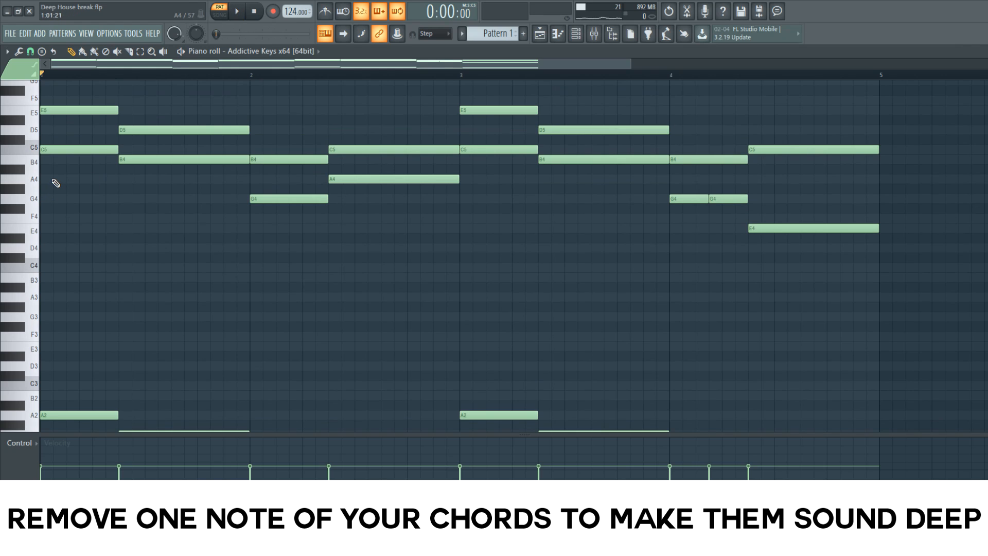
# Step: Try an A4 note spanning the first Addictive Keys chord, comparing playback with and without it
pyautogui.click(48, 182)
pyautogui.moveTo(66, 180); pyautogui.dragTo(99, 180)
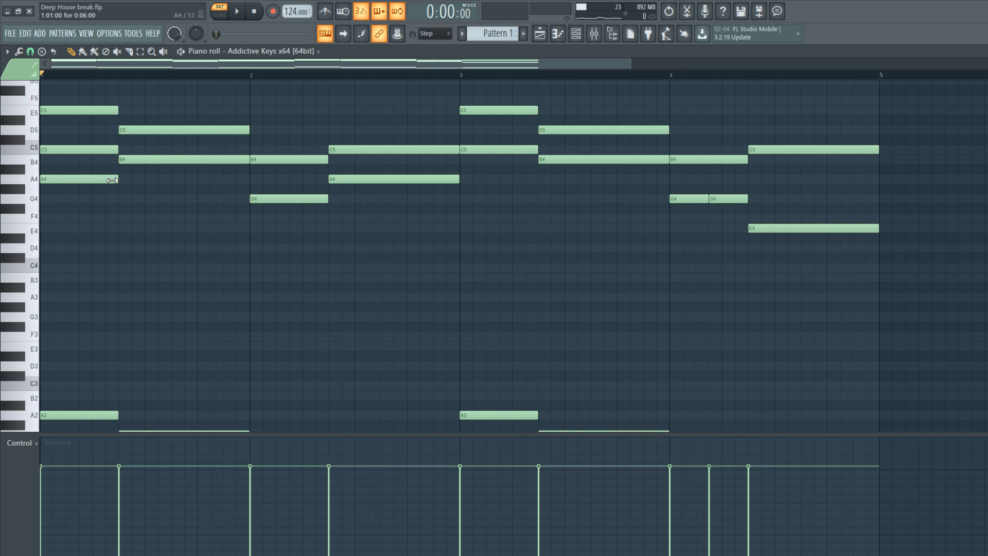
pyautogui.press('space')
pyautogui.press('space')
pyautogui.rightClick(102, 175)
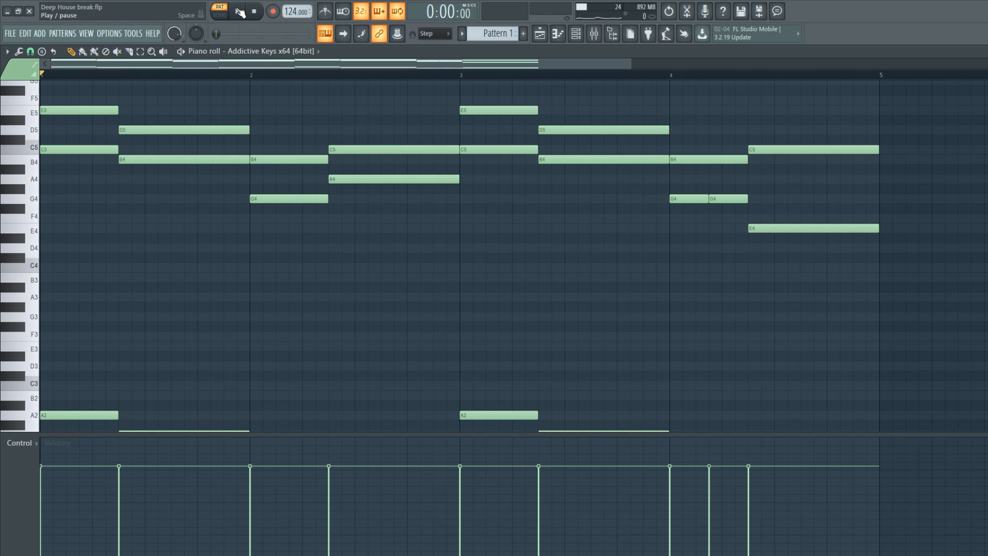
pyautogui.click(240, 11)
pyautogui.press('space')
# Step: Try A4 and G4 as third notes in the first two chords during playback and remove both
pyautogui.scroll(-1, 116, 191)
pyautogui.scroll(1, 126, 198)
pyautogui.hotkey('ctrl', 'z')
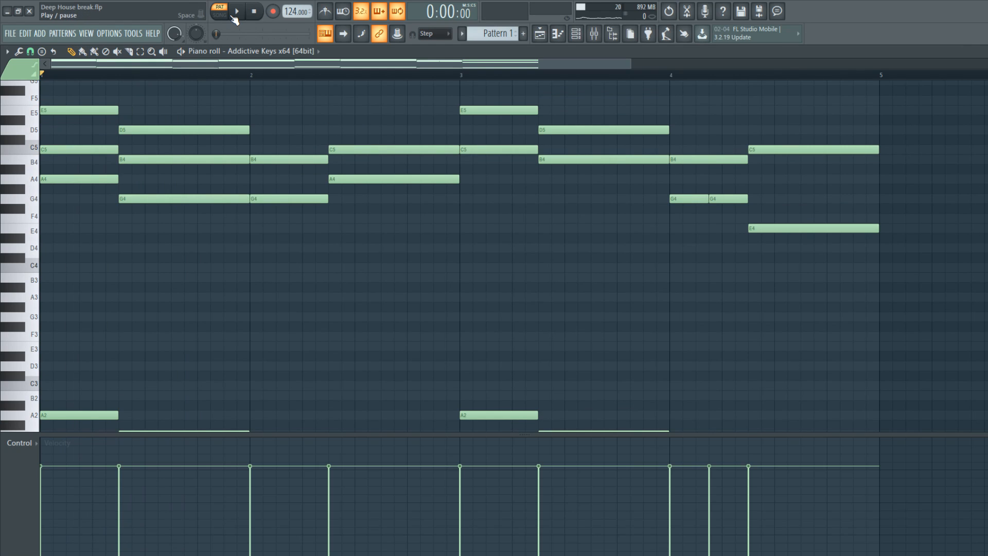
pyautogui.click(236, 11)
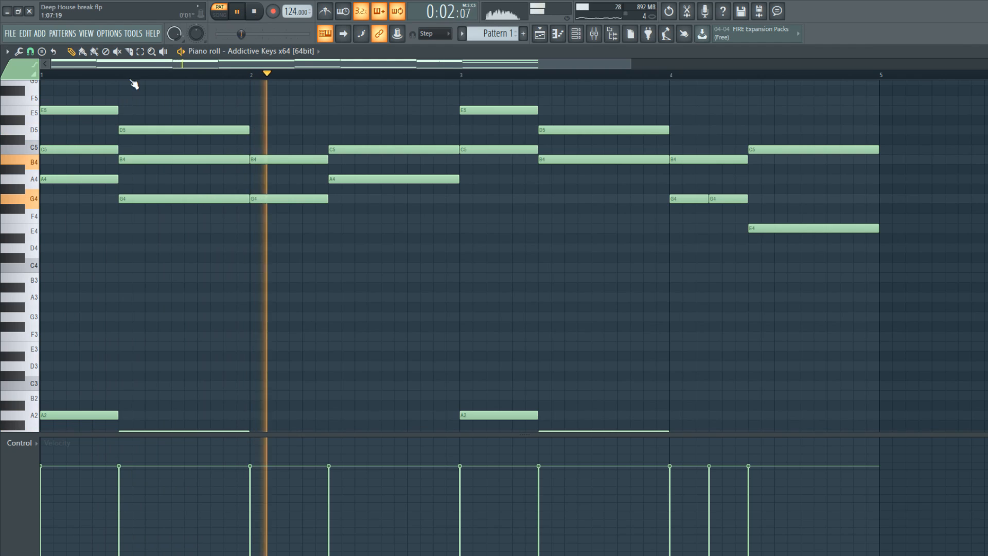
pyautogui.rightClick(166, 201)
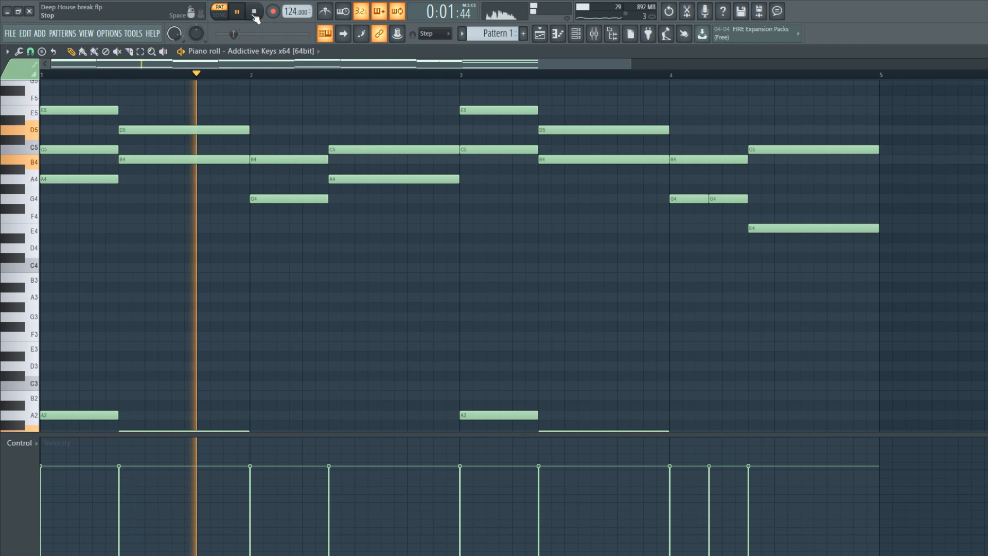
pyautogui.press('space')
pyautogui.rightClick(107, 182)
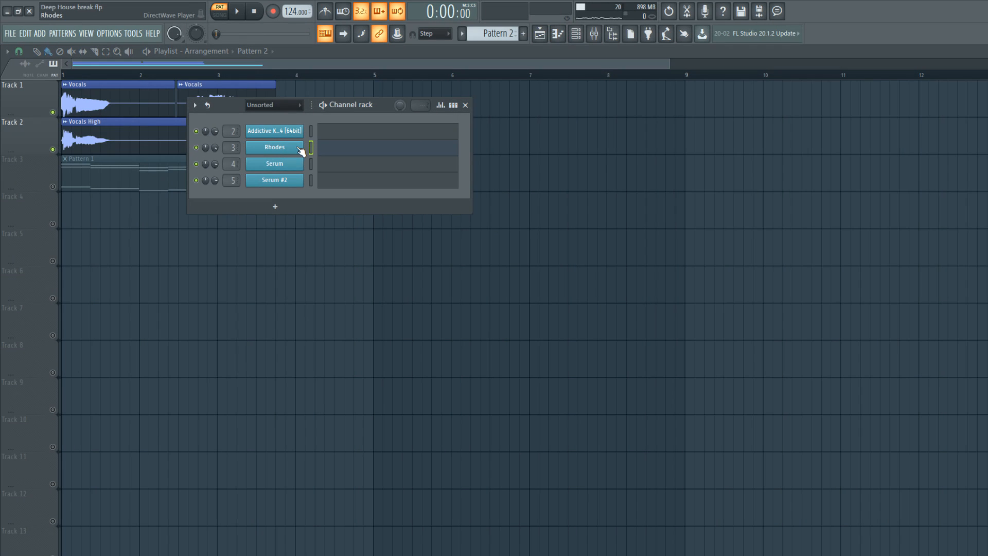
# Step: View the Rhodes instrument of Pattern 2 and locate its preset under Packs, Instruments, Keyboard in the browser
pyautogui.click(298, 149)
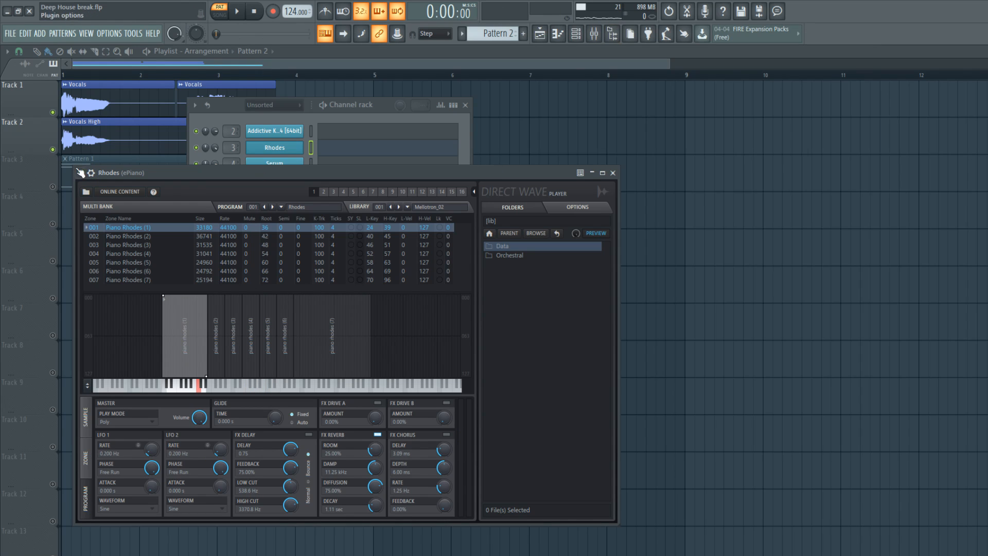
pyautogui.click(611, 33)
pyautogui.click(55, 334)
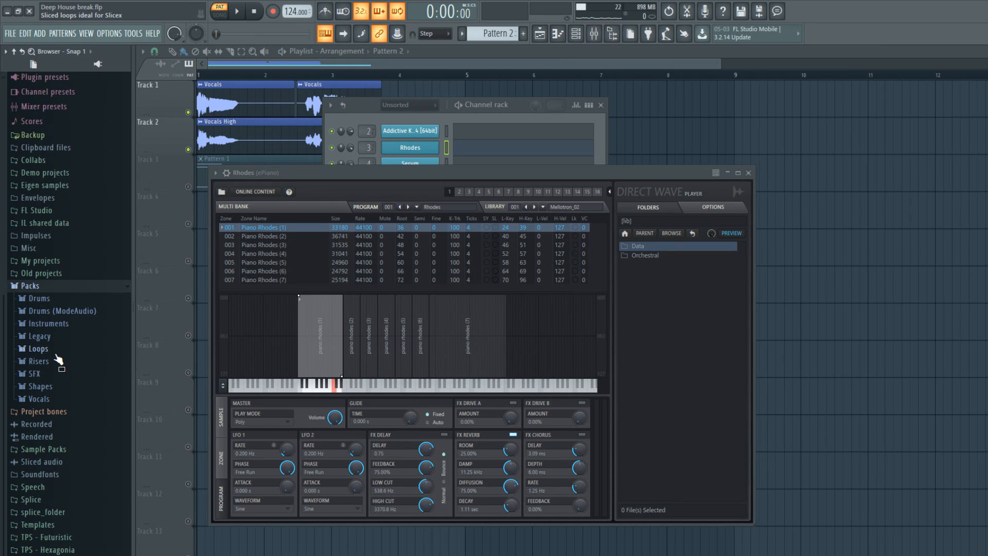
pyautogui.click(69, 323)
pyautogui.click(75, 309)
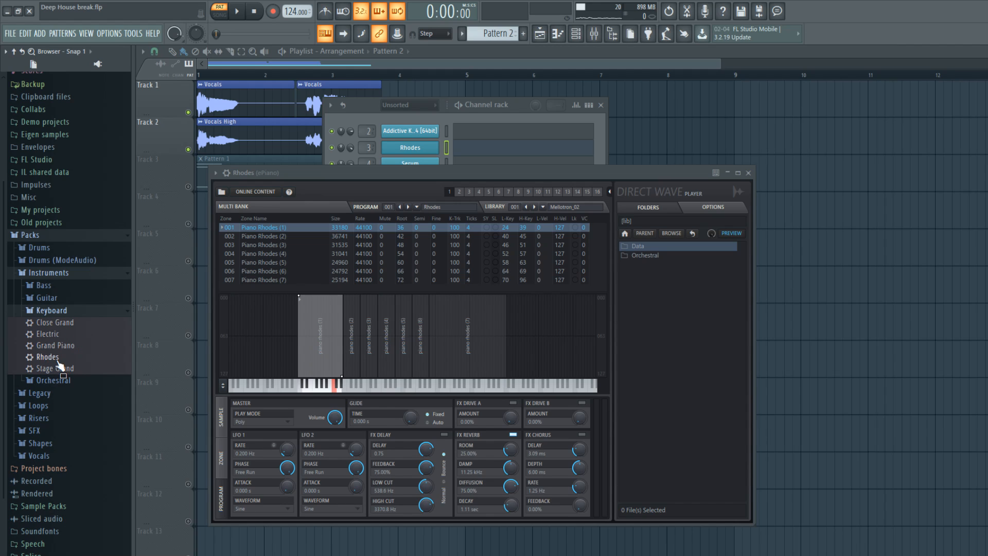
pyautogui.click(49, 249)
pyautogui.click(50, 236)
pyautogui.press('Escape')
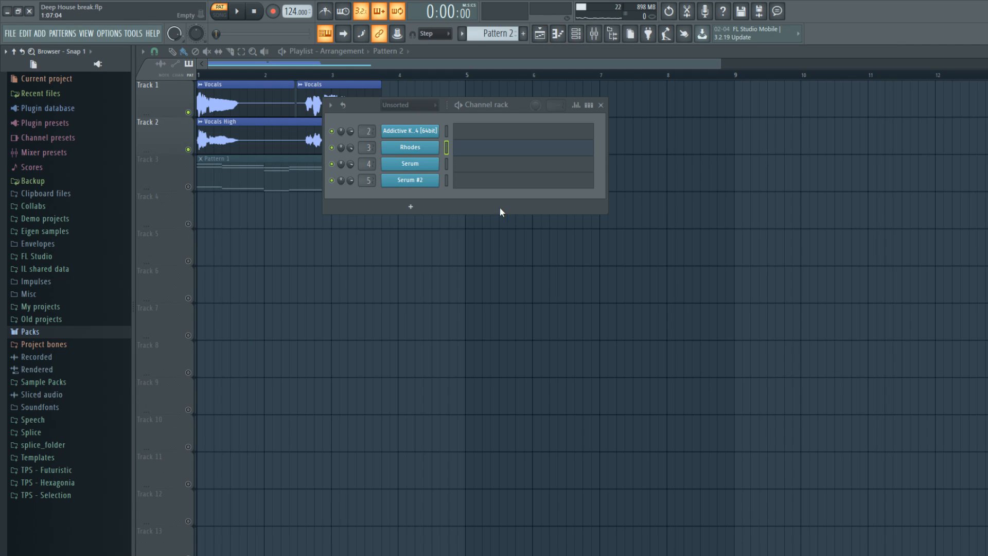
pyautogui.click(611, 33)
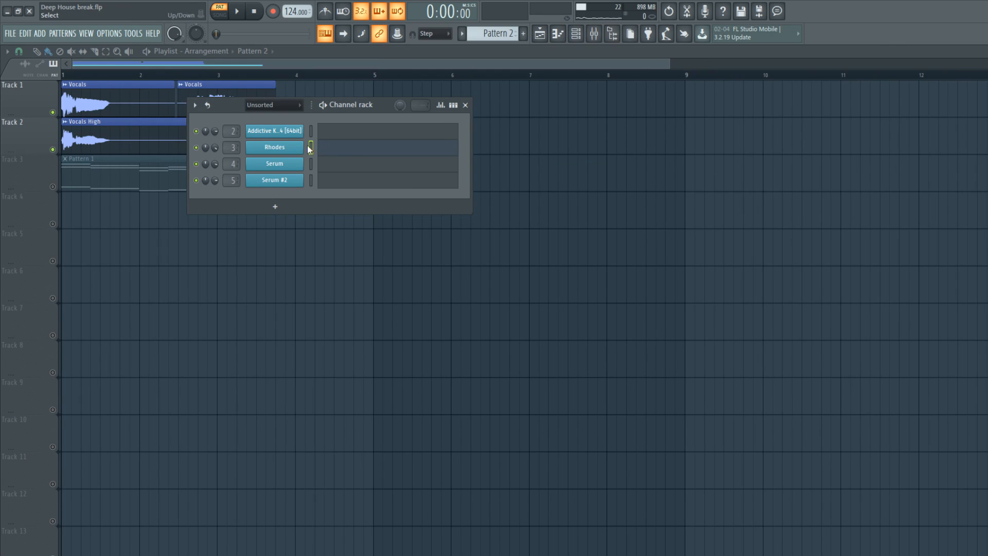
# Step: Put the chord progression on the Rhodes channel of Pattern 2 and play it back while viewing its notes
pyautogui.click(324, 105)
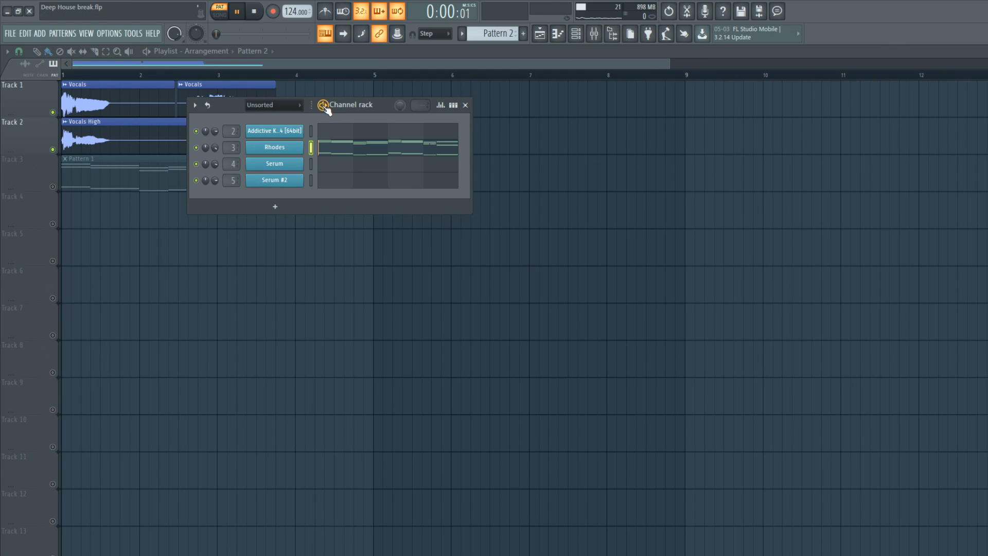
pyautogui.click(375, 154)
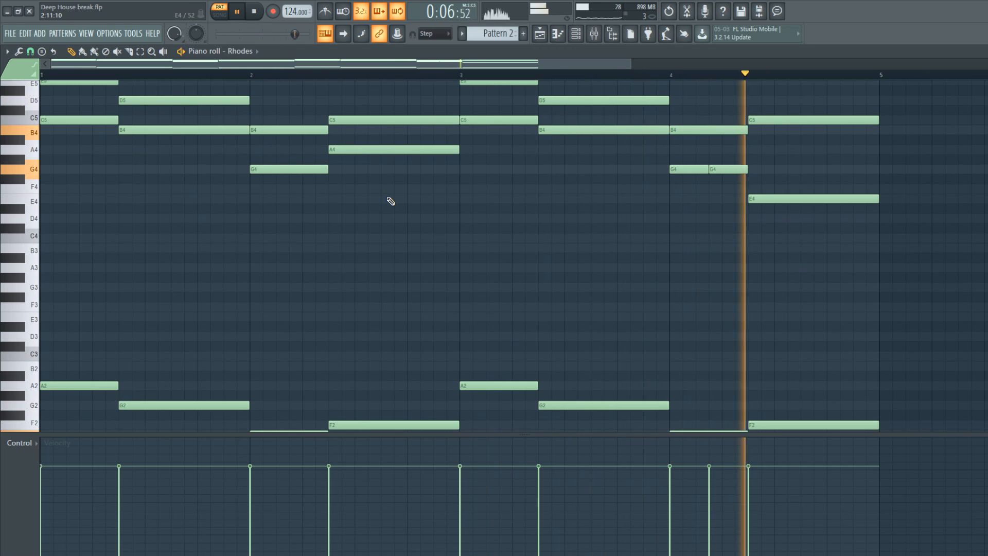
pyautogui.click(254, 13)
pyautogui.scroll(2, 342, 239)
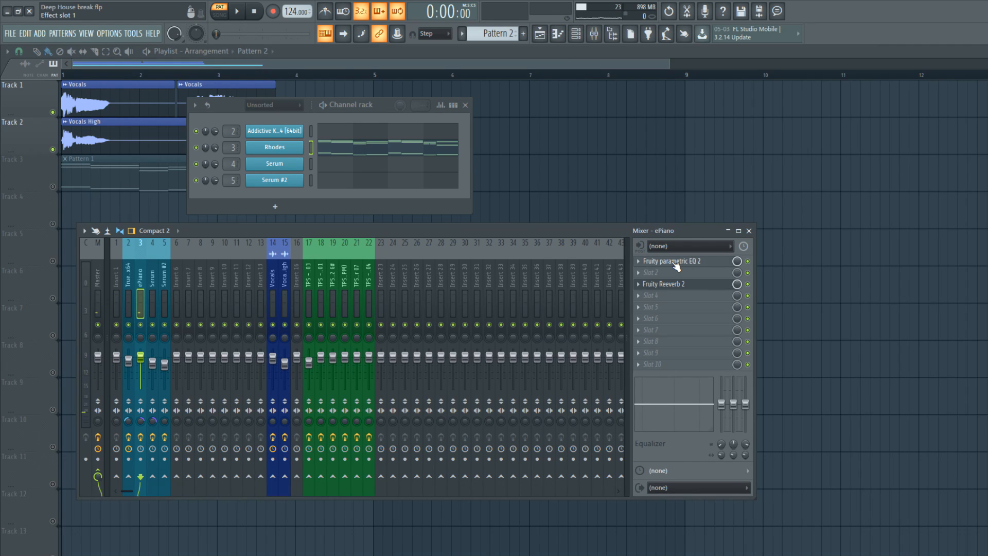
# Step: Inspect the low and high cuts in Fruity parametric EQ 2 and the Fruity Reeverb 2 settings on the ePiano mixer track
pyautogui.click(676, 266)
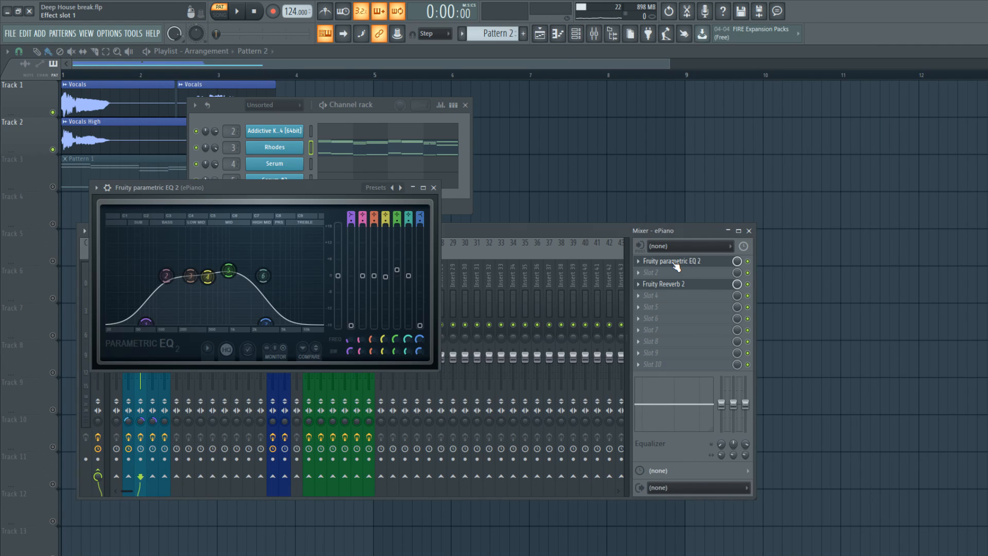
pyautogui.moveTo(290, 183); pyautogui.dragTo(374, 193)
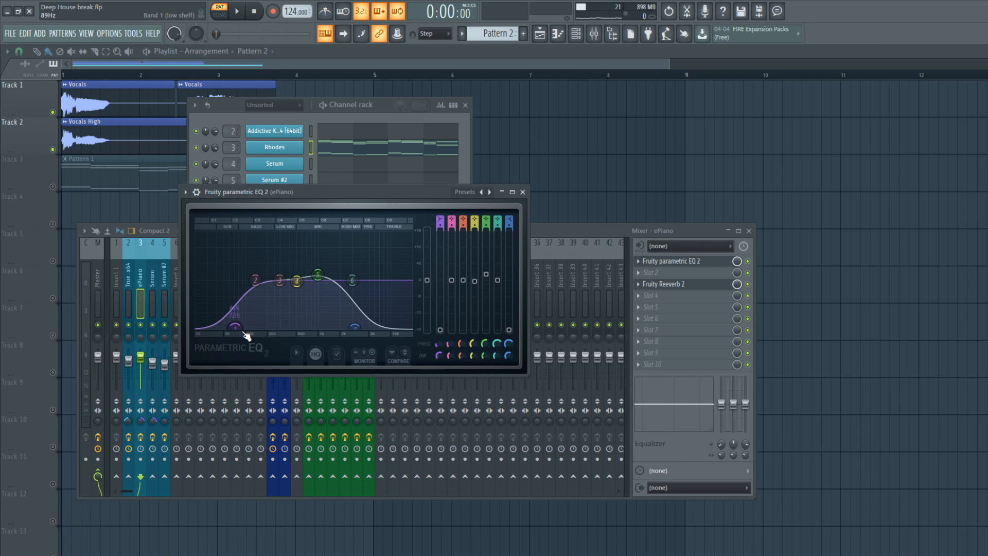
pyautogui.moveTo(236, 327); pyautogui.dragTo(235, 327)
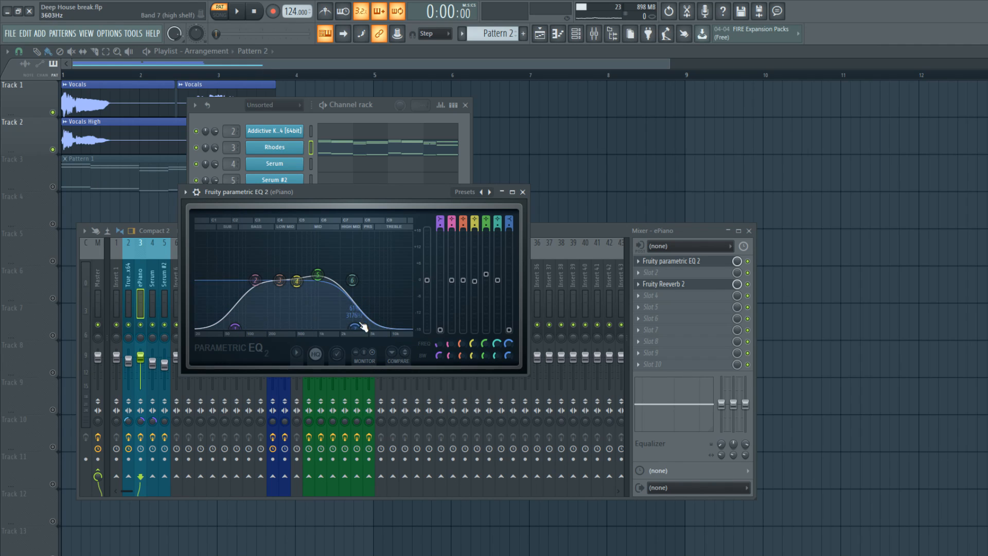
pyautogui.click(523, 191)
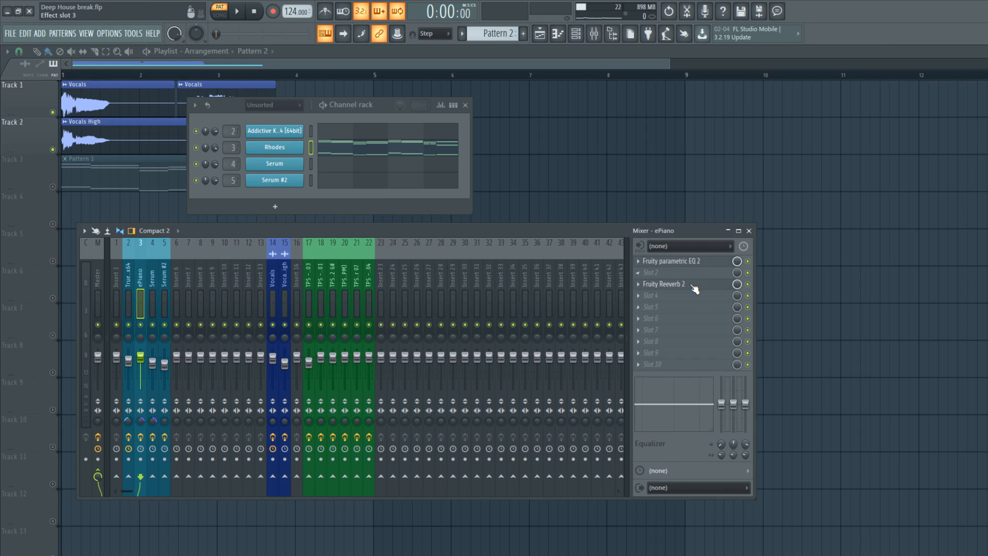
pyautogui.click(680, 285)
pyautogui.moveTo(344, 219); pyautogui.dragTo(325, 228)
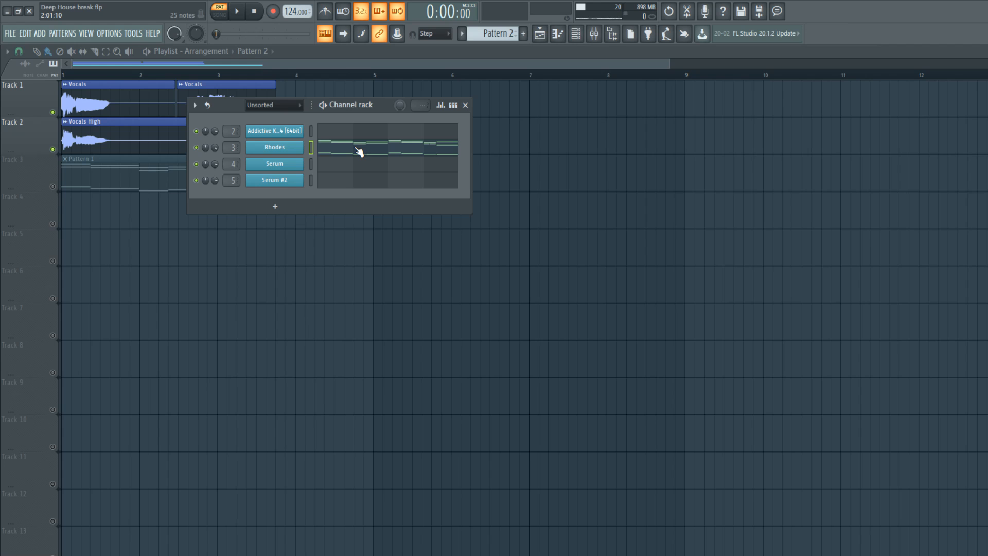
# Step: Review the Rhodes bass notes in the piano roll and bring up the channel rack for Pattern 3
pyautogui.click(360, 154)
pyautogui.scroll(3, 465, 207)
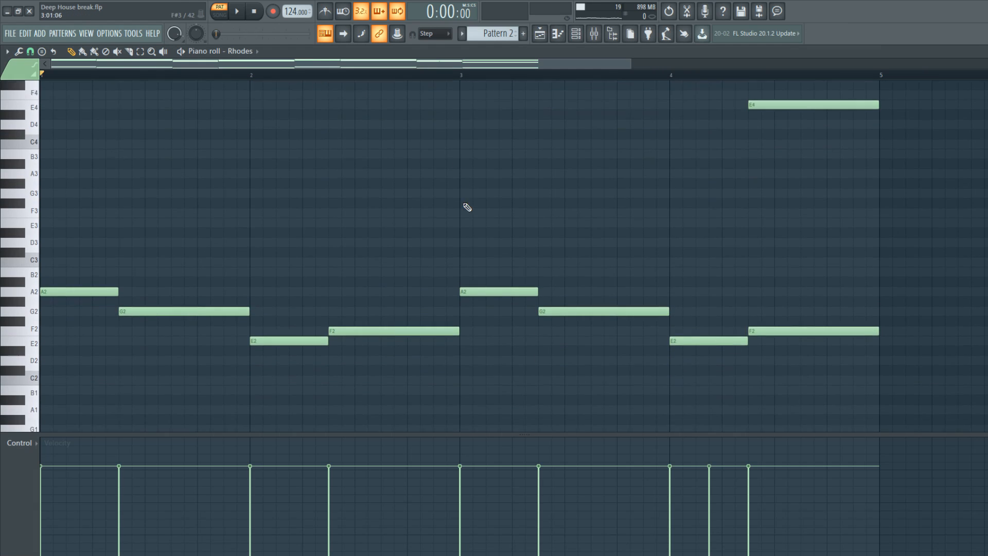
pyautogui.moveTo(877, 371); pyautogui.dragTo(58, 211)
pyautogui.click(542, 139)
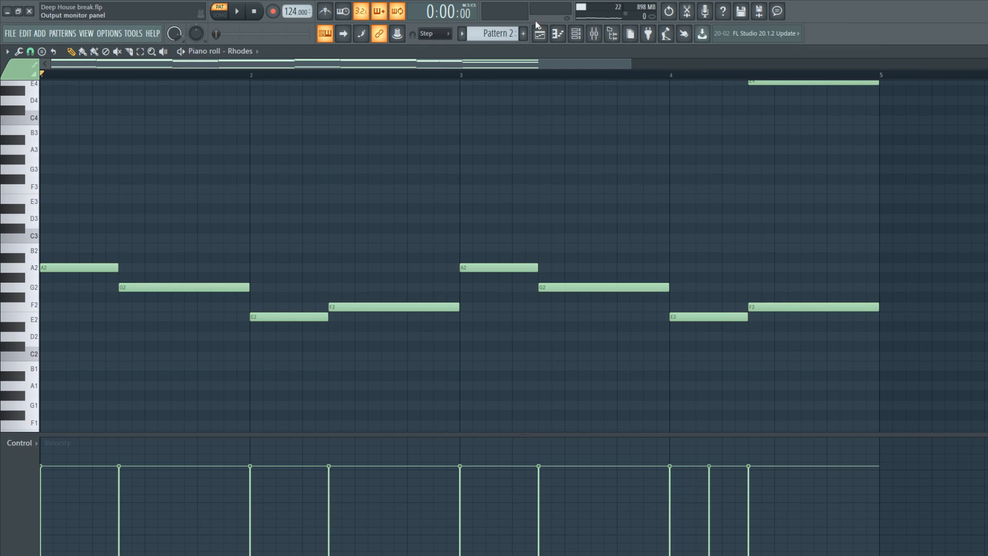
pyautogui.click(575, 34)
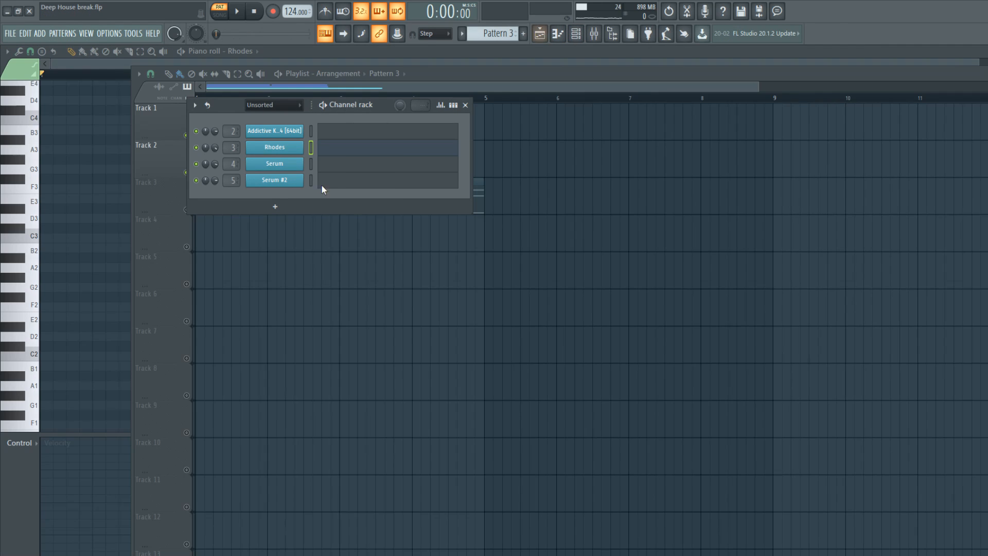
# Step: Select the Serum channel in Pattern 3 and bring up its synth
pyautogui.click(309, 162)
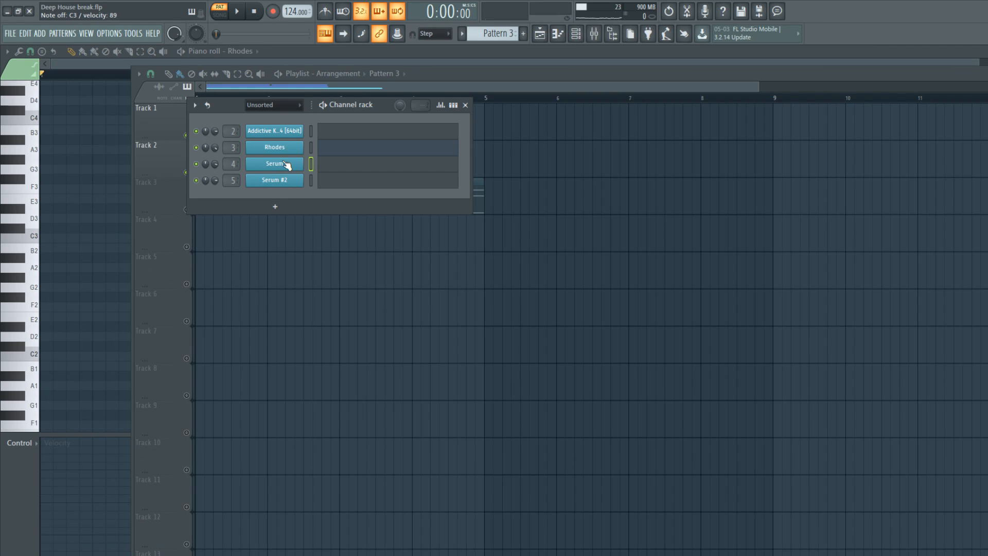
pyautogui.click(285, 164)
pyautogui.moveTo(223, 114); pyautogui.dragTo(286, 102)
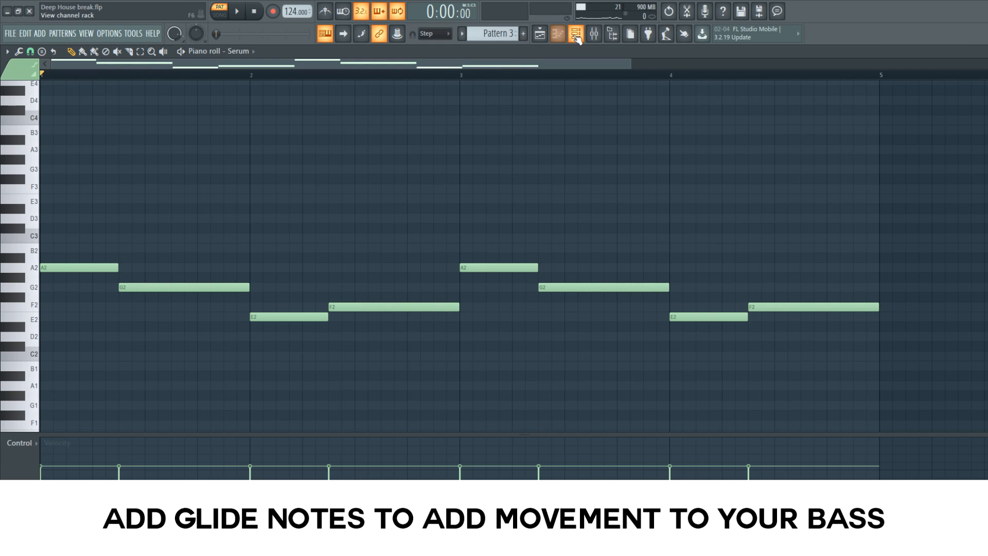
# Step: Adjust the portamento amount in the Serum bass, using its Mono and Legato voicing
pyautogui.click(576, 39)
pyautogui.click(271, 175)
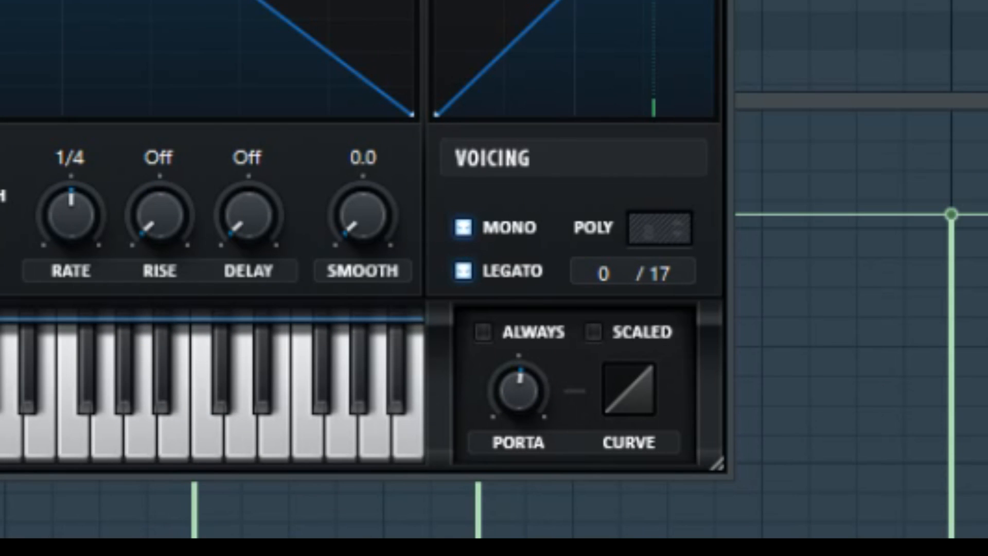
pyautogui.moveTo(518, 389); pyautogui.dragTo(518, 401)
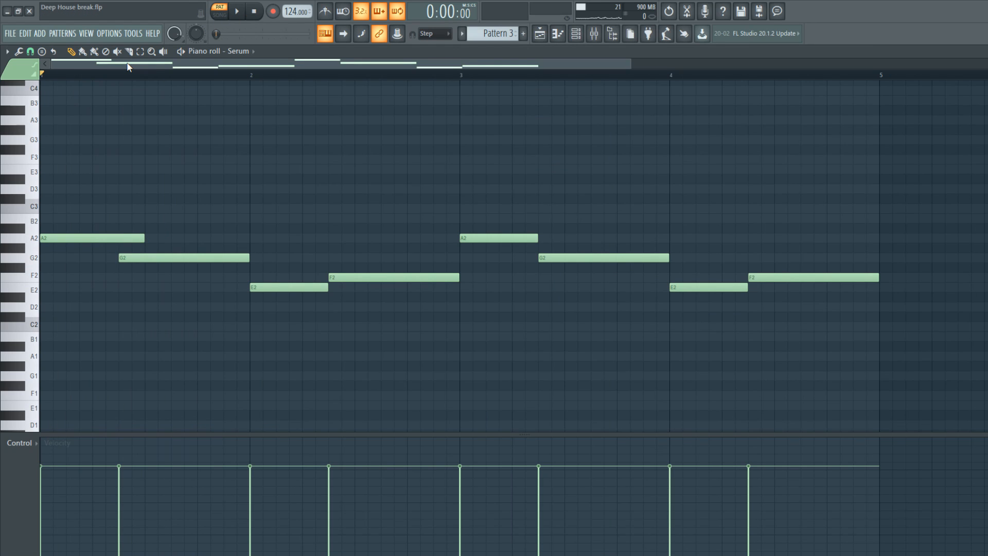
# Step: Lengthen the G2, E2 and F2 bass notes in the first half of Pattern 3 so each overlaps the following note
pyautogui.press('space')
pyautogui.moveTo(250, 258); pyautogui.dragTo(275, 258)
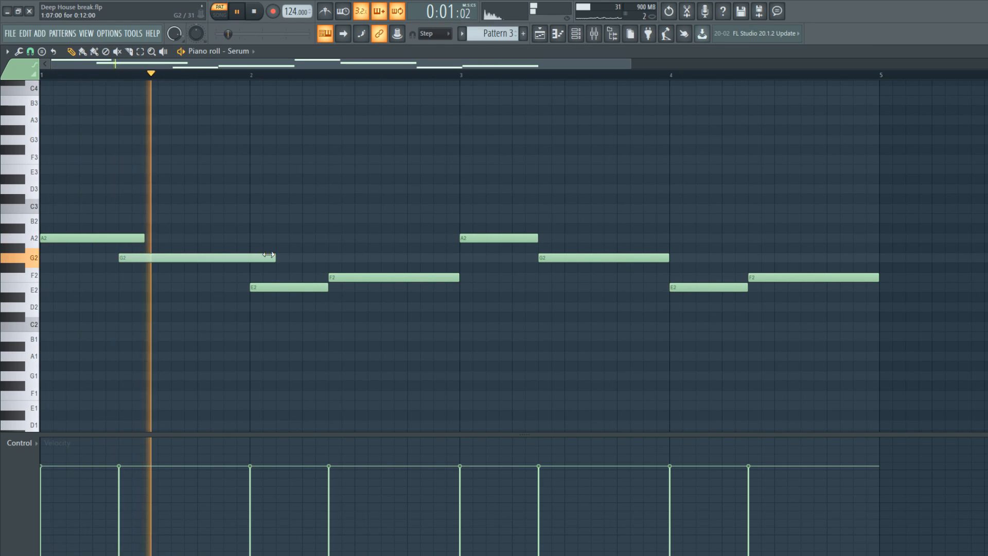
pyautogui.press('space')
pyautogui.press('space')
pyautogui.moveTo(329, 287); pyautogui.dragTo(347, 287)
pyautogui.moveTo(459, 278); pyautogui.dragTo(485, 277)
# Step: Extend the A2, G2 and E2 bass notes in the second half of Pattern 3 to overlap the notes after them
pyautogui.moveTo(538, 237); pyautogui.dragTo(563, 238)
pyautogui.press('space')
pyautogui.press('space')
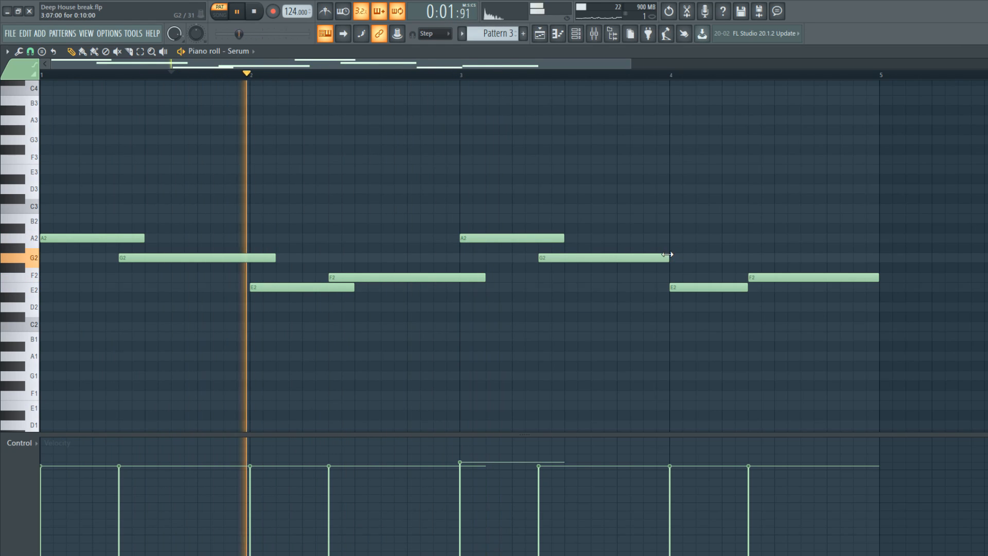
pyautogui.moveTo(670, 257); pyautogui.dragTo(697, 257)
pyautogui.press('space')
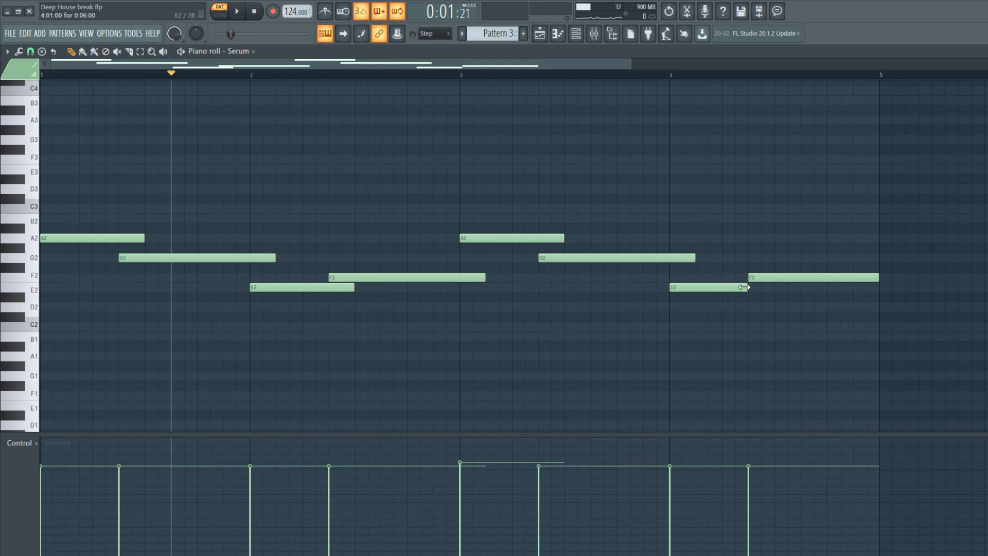
pyautogui.moveTo(741, 287); pyautogui.dragTo(767, 287)
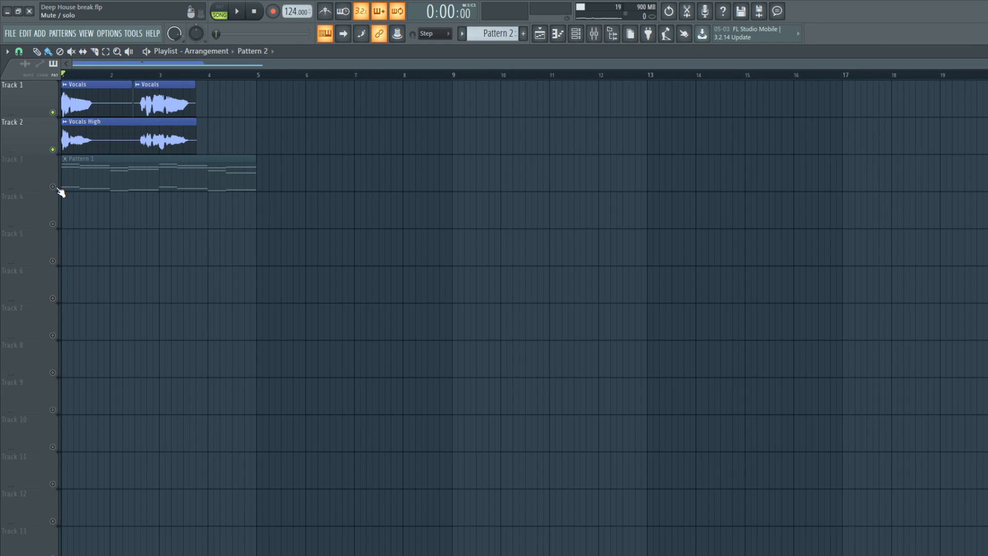
# Step: Place Pattern 2 on Track 4 at bar 1 and move the Vocals and Vocals High clips to start at bar 9
pyautogui.click(71, 207)
pyautogui.moveTo(204, 153); pyautogui.dragTo(134, 94)
pyautogui.moveTo(108, 120); pyautogui.dragTo(498, 123)
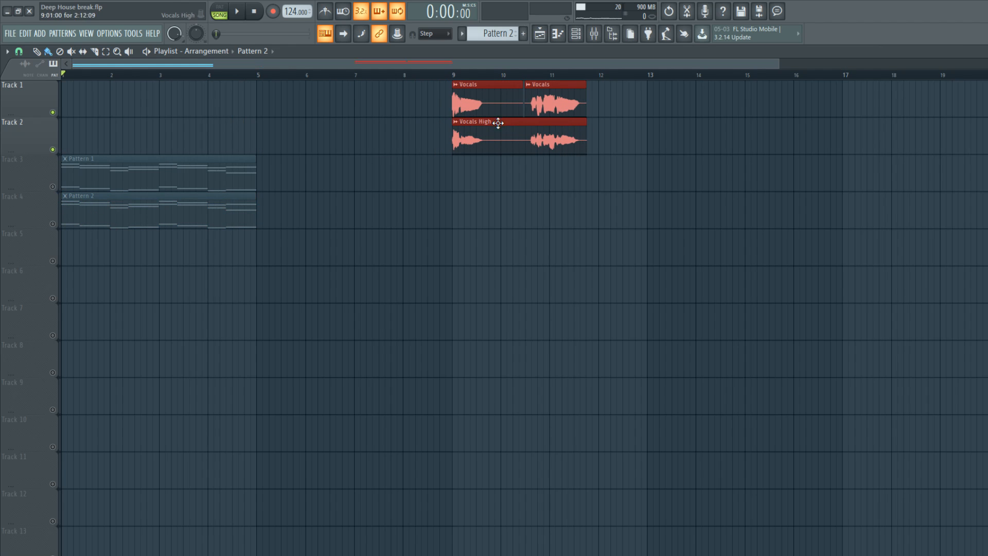
pyautogui.hotkey('ctrl', 'd')
# Step: Delete Pattern 1 from Track 3 and arrange repeated Pattern 2 clips there from bar 1 to bar 17
pyautogui.rightClick(95, 164)
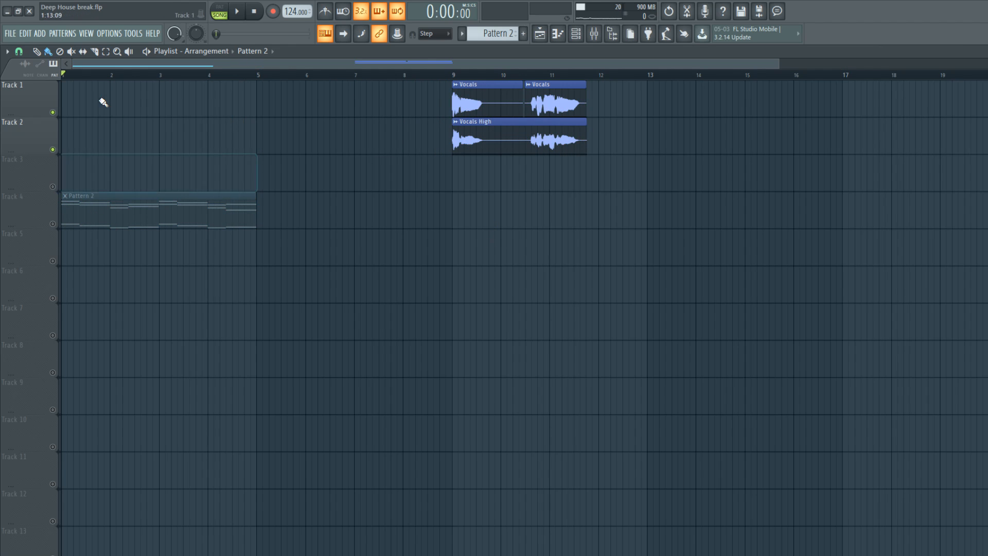
pyautogui.click(54, 224)
pyautogui.press('space')
pyautogui.moveTo(295, 253); pyautogui.dragTo(294, 214)
pyautogui.scroll(-1, 254, 284)
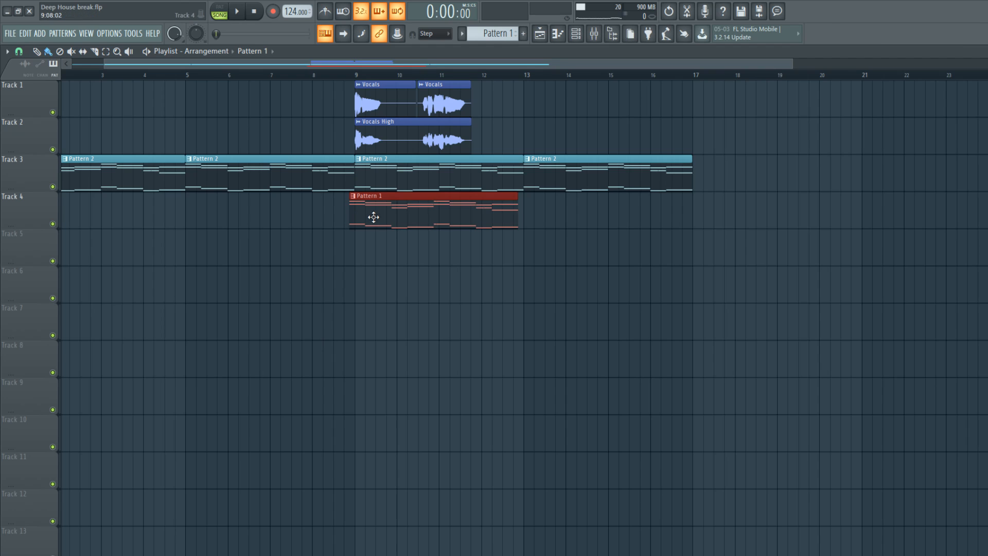
# Step: Place Pattern 1 on Track 4 at bars 9 and 13, and repeat the vocal clips at bar 13
pyautogui.moveTo(375, 216); pyautogui.dragTo(385, 226)
pyautogui.click(342, 76)
pyautogui.press('space')
pyautogui.moveTo(495, 248); pyautogui.dragTo(575, 200)
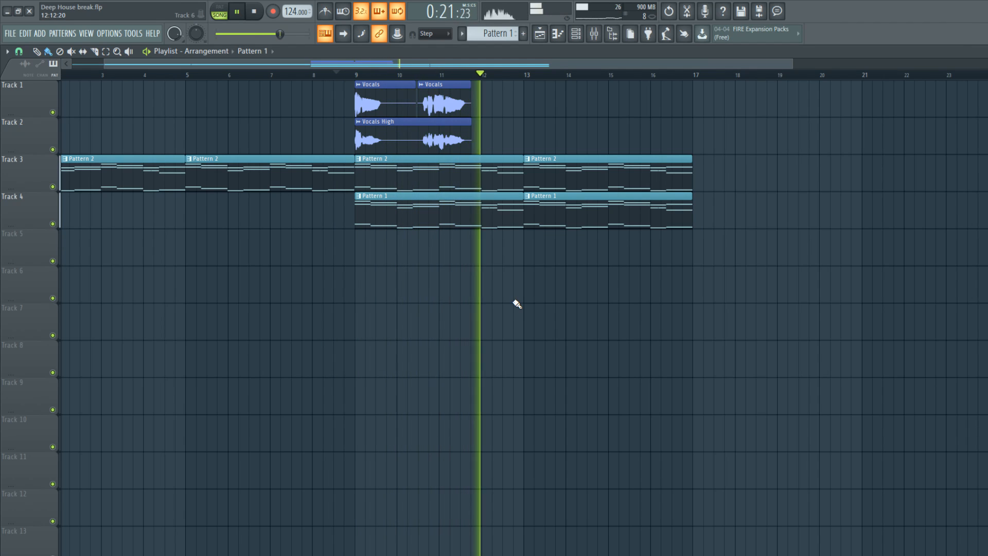
pyautogui.press('space')
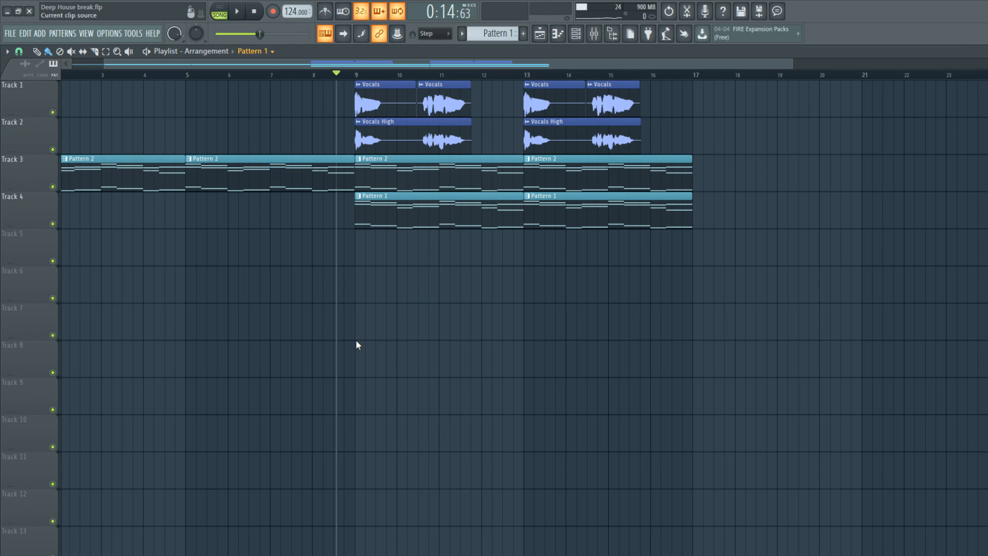
# Step: Add Pattern 3 to Track 5 at bars 9 and 13
pyautogui.click(359, 251)
pyautogui.press('space')
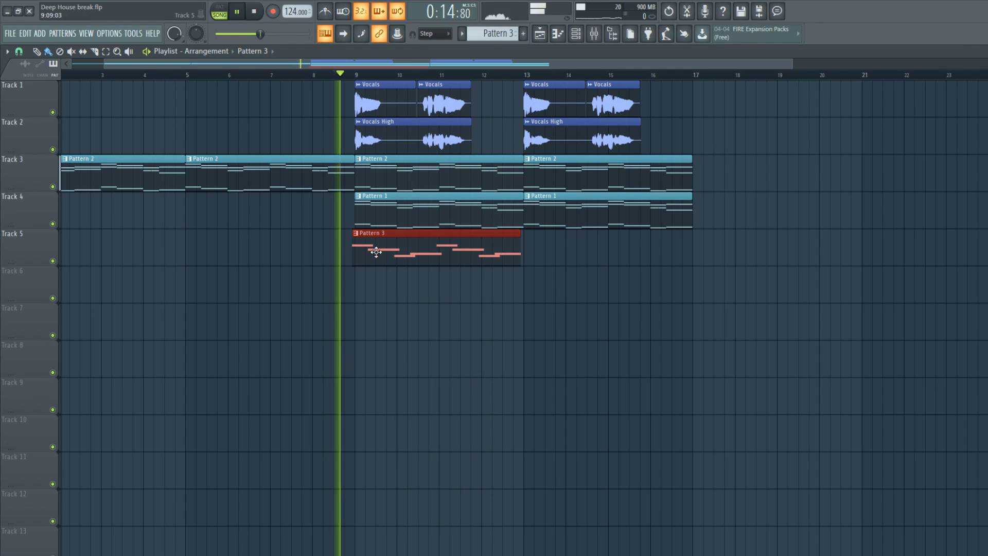
pyautogui.moveTo(556, 320); pyautogui.dragTo(569, 246)
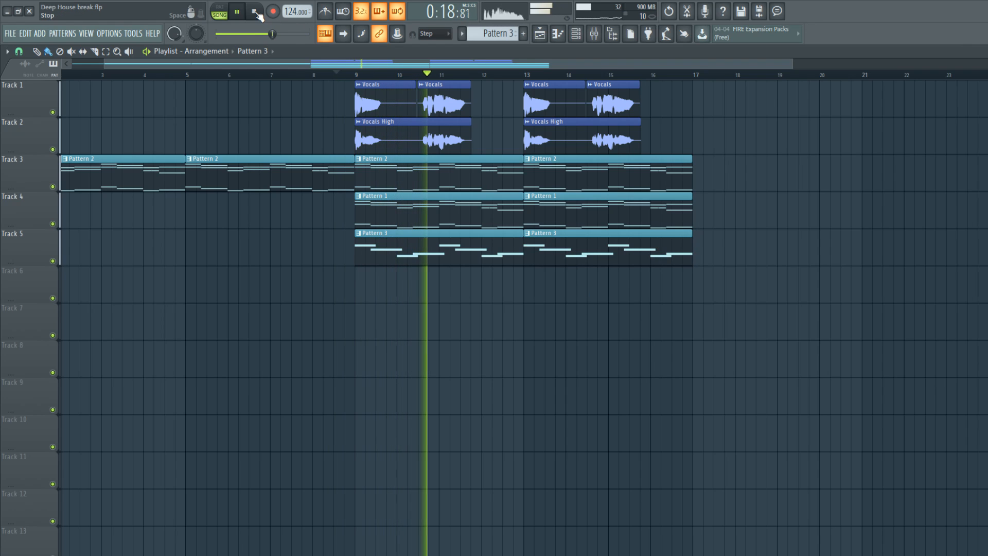
# Step: Play back the layered arrangement from just before bar 9
pyautogui.moveTo(335, 75); pyautogui.dragTo(352, 75)
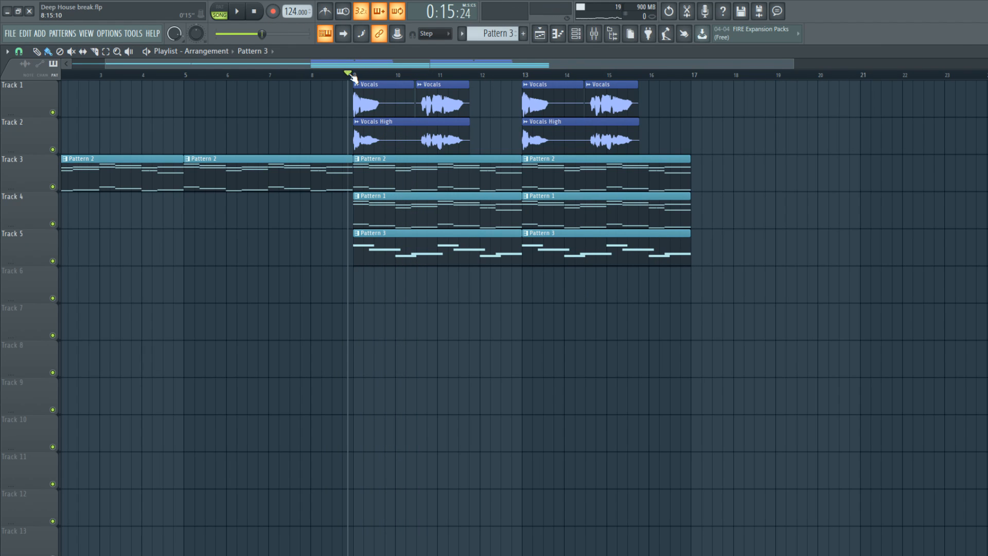
pyautogui.press('space')
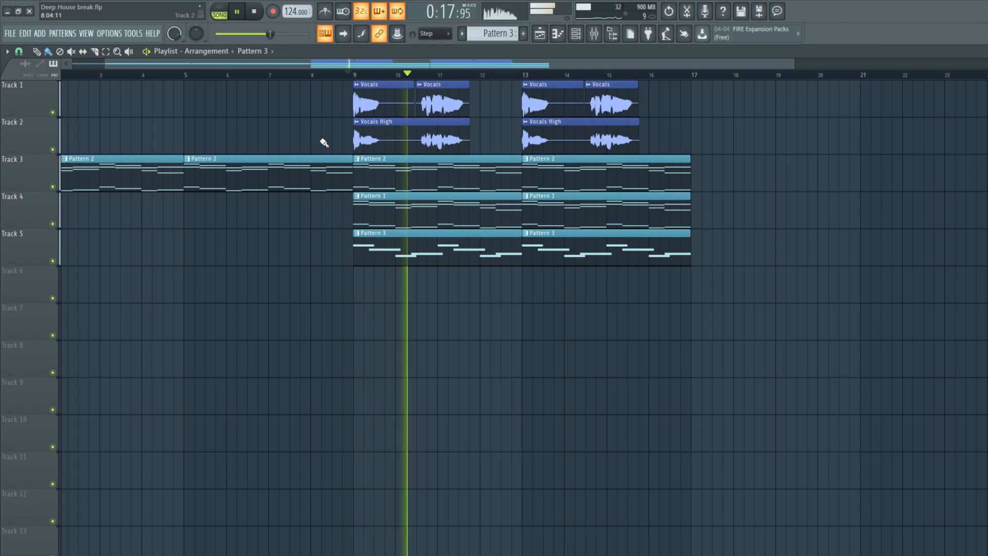
pyautogui.click(254, 12)
pyautogui.click(255, 12)
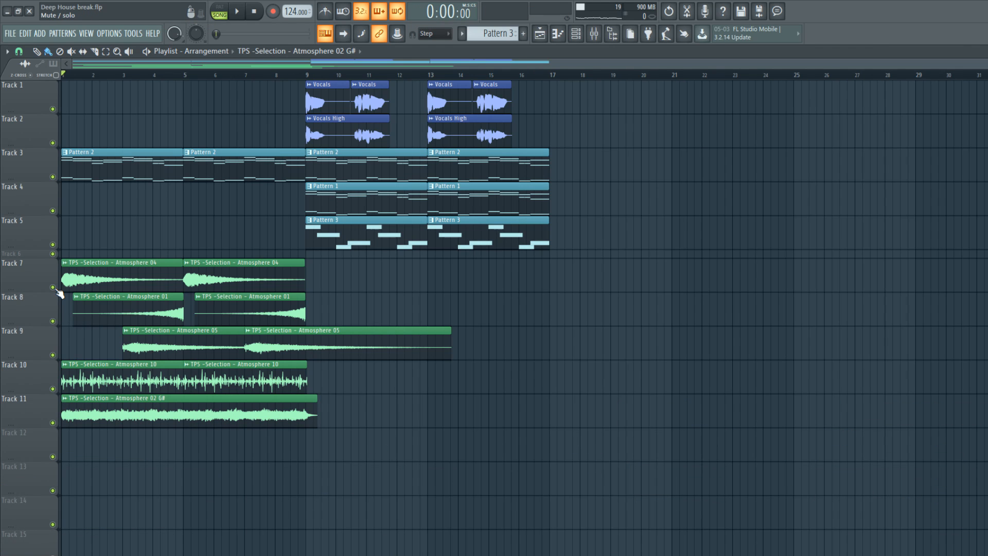
# Step: Listen to only the atmosphere clips on Tracks 7, 8 and 9 from the start of the song
pyautogui.rightClick(53, 287)
pyautogui.click(52, 321)
pyautogui.click(52, 355)
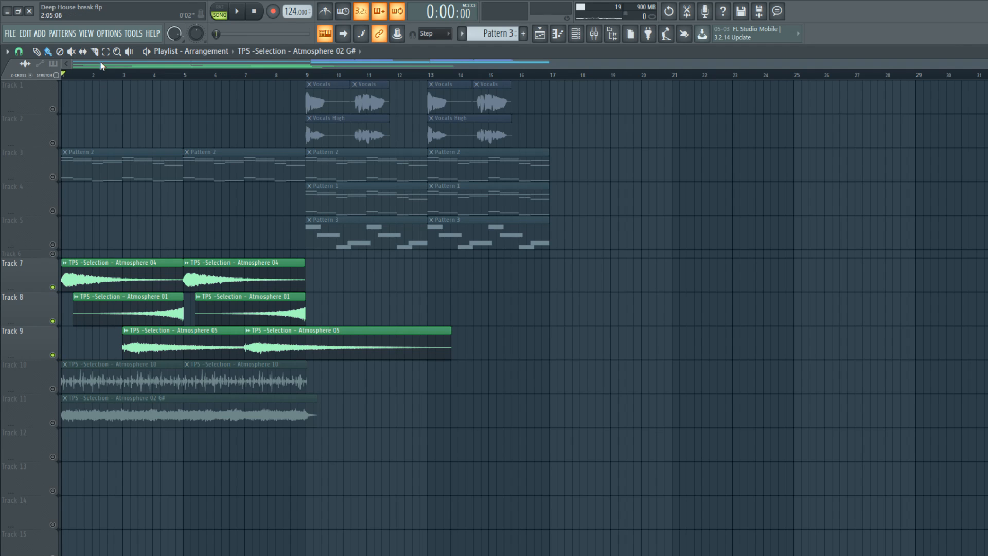
pyautogui.click(236, 12)
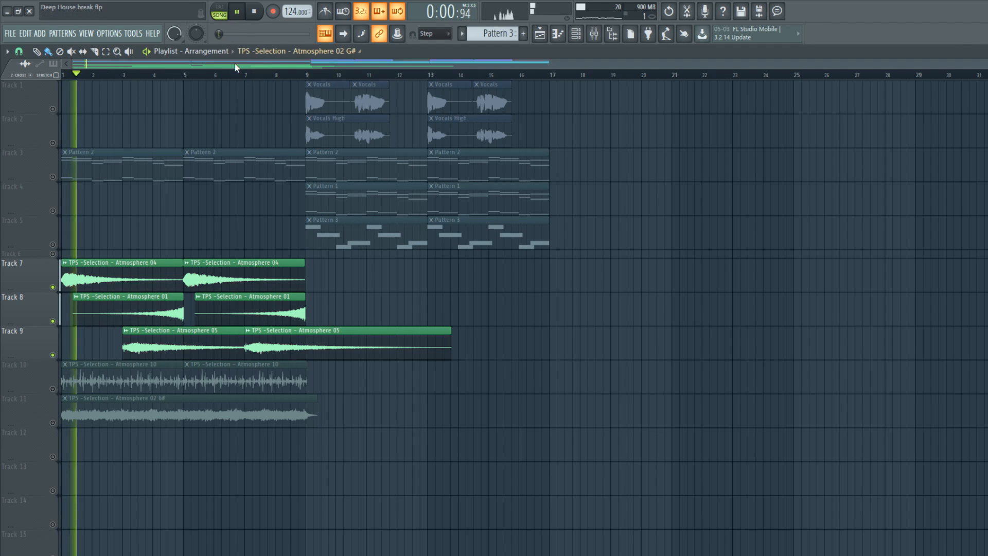
pyautogui.click(254, 12)
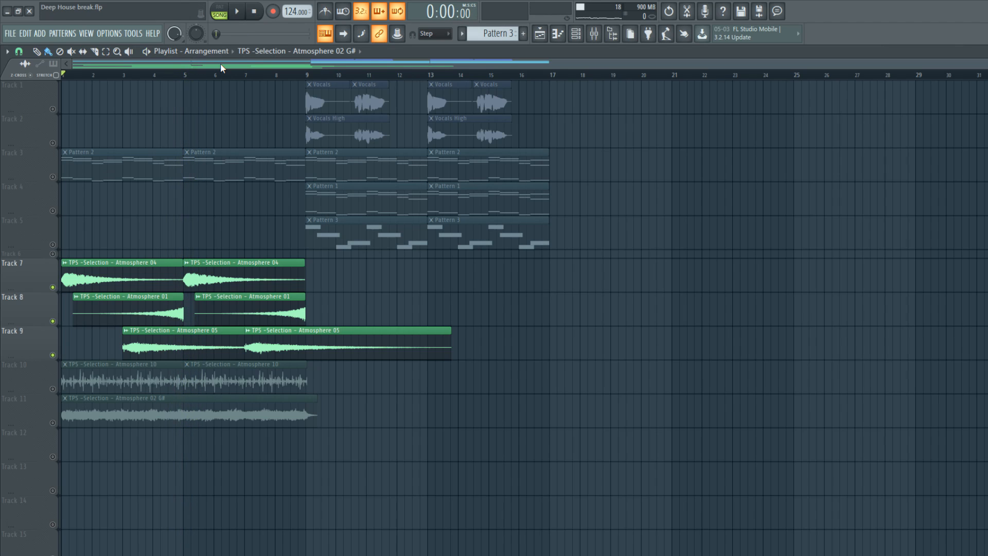
# Step: Inspect the sampler settings of the Atmosphere 04 and Atmosphere 01 clips
pyautogui.doubleClick(129, 282)
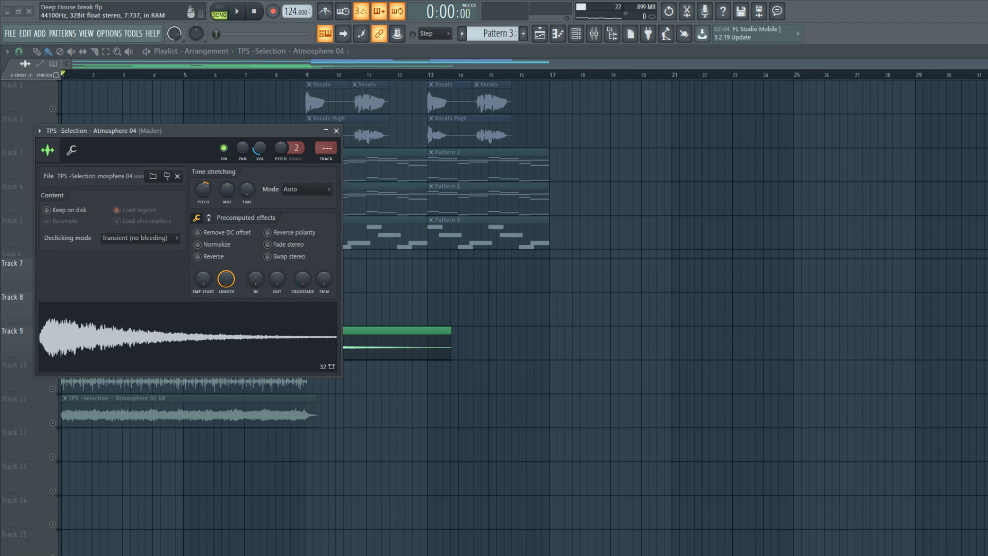
pyautogui.click(217, 353)
pyautogui.press('Escape')
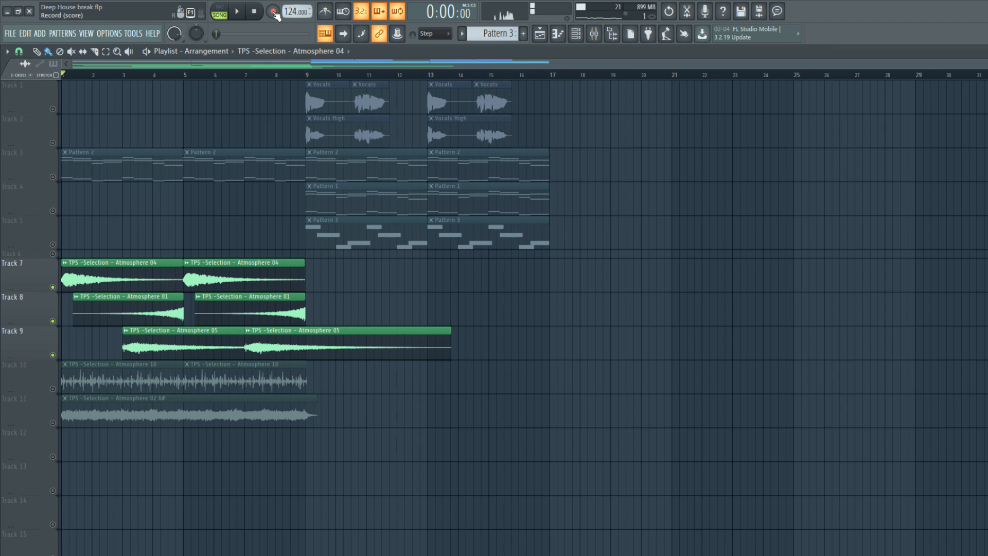
pyautogui.click(147, 75)
pyautogui.doubleClick(164, 310)
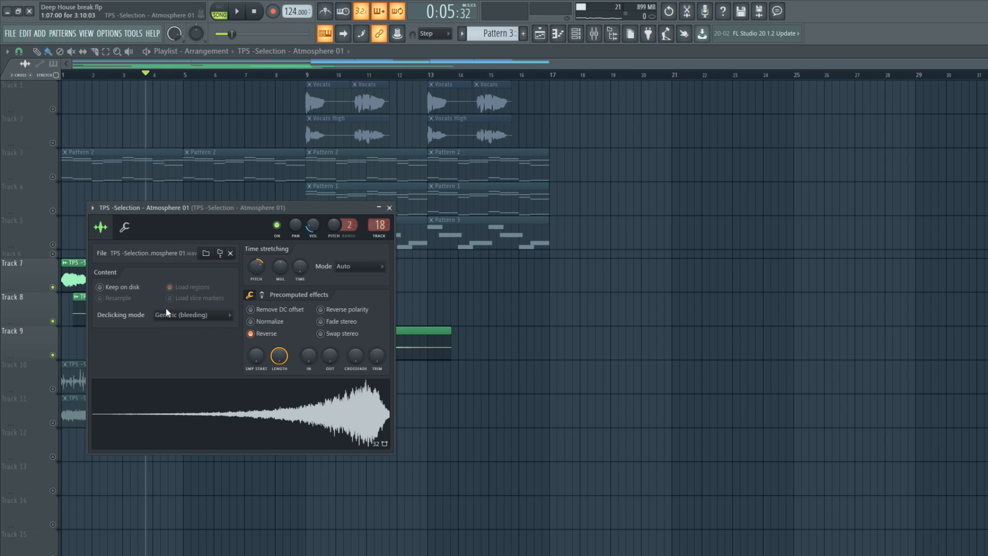
pyautogui.click(391, 210)
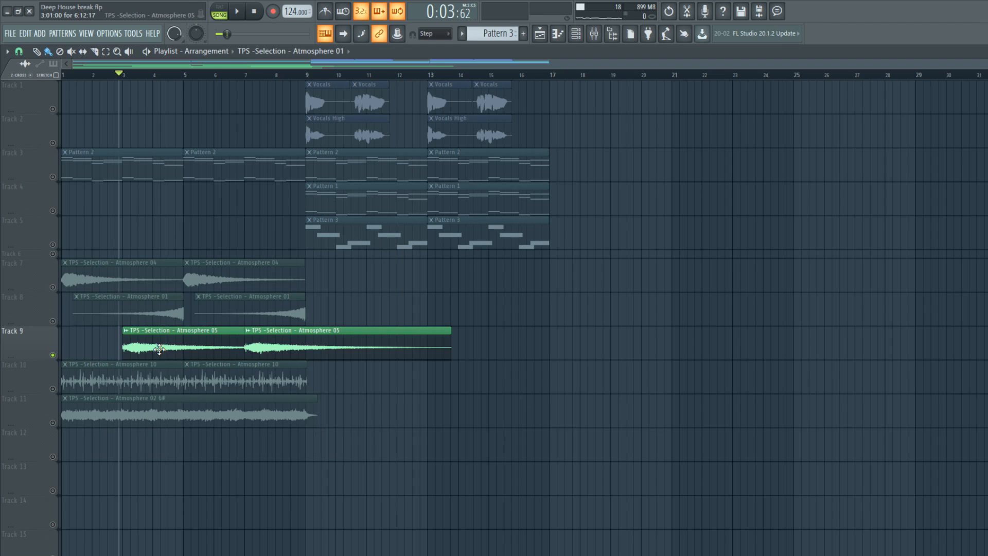
# Step: Audition Atmosphere 05 and Atmosphere 10 on their own and check the sampler settings of each
pyautogui.press('space')
pyautogui.doubleClick(160, 350)
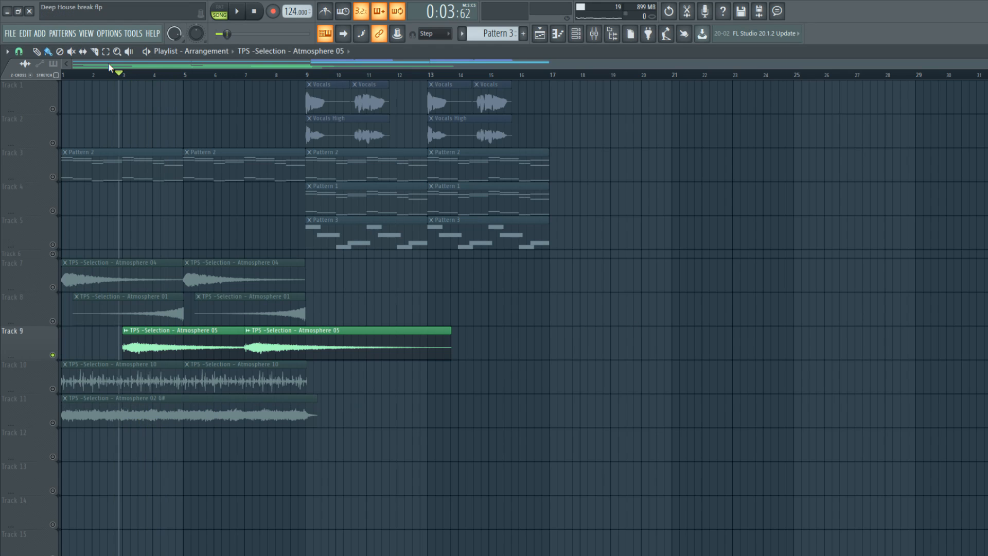
pyautogui.moveTo(123, 76); pyautogui.dragTo(63, 75)
pyautogui.click(37, 385)
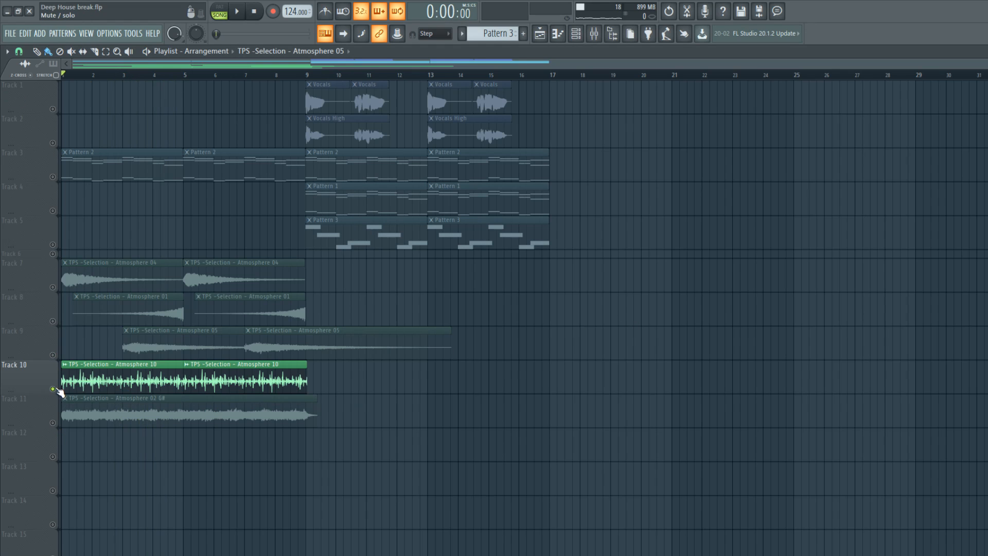
pyautogui.doubleClick(102, 383)
pyautogui.press('space')
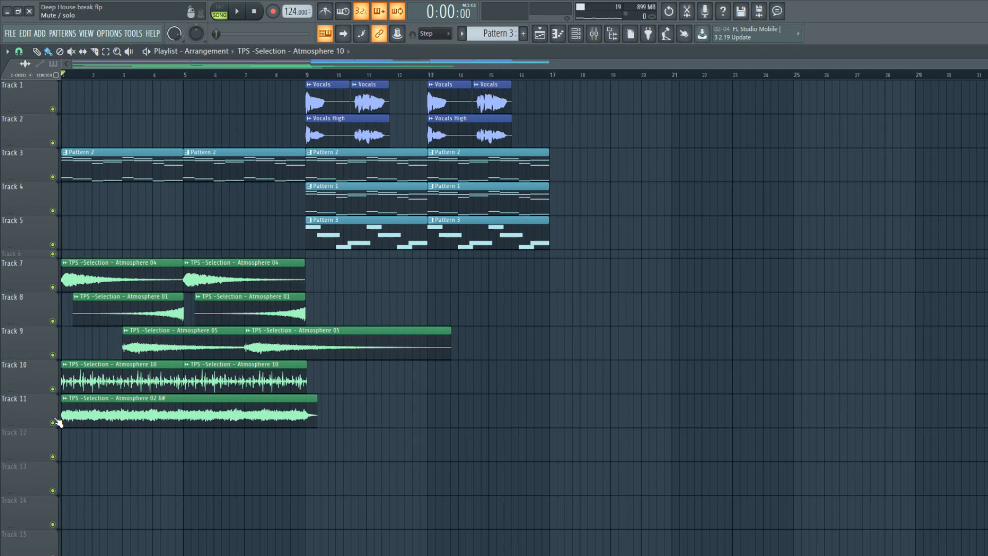
# Step: Solo Track 11, play it back and adjust the sample volume of Atmosphere 02 G#
pyautogui.rightClick(54, 421)
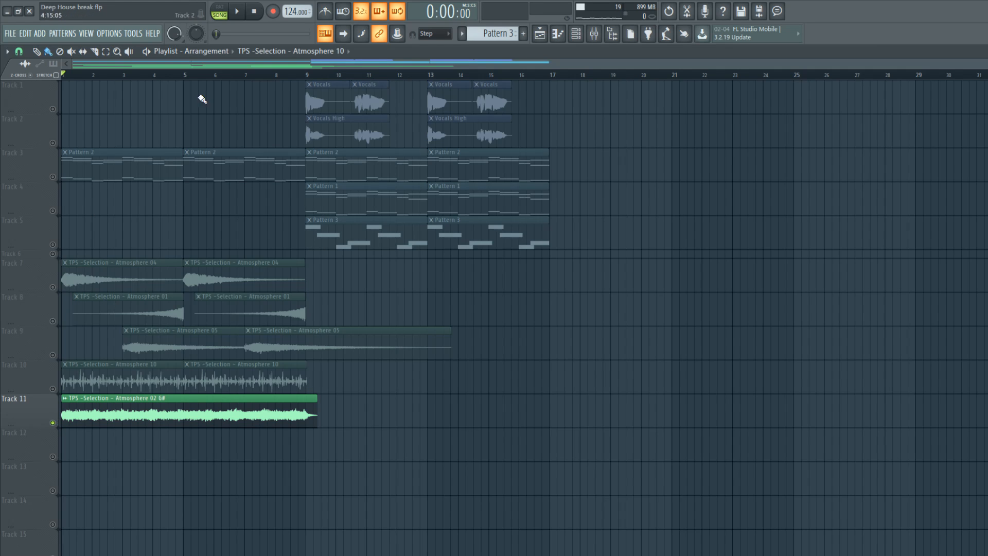
pyautogui.click(237, 11)
pyautogui.doubleClick(161, 398)
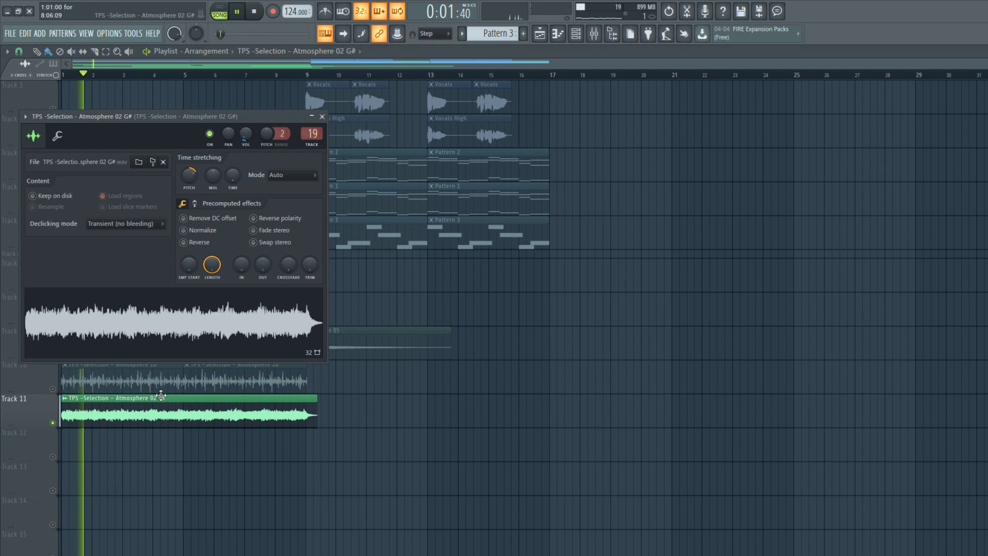
pyautogui.moveTo(249, 128); pyautogui.dragTo(249, 152)
pyautogui.press('space')
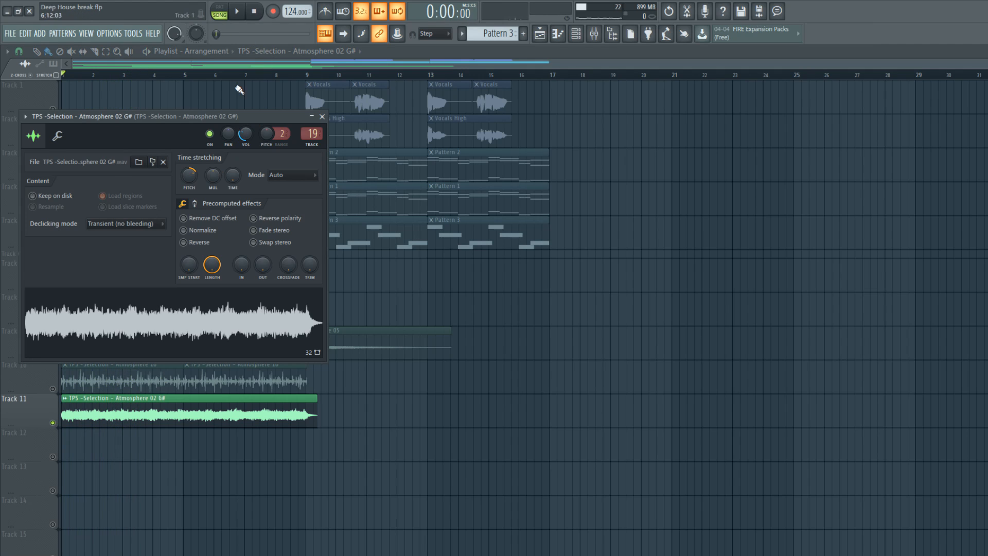
pyautogui.click(322, 116)
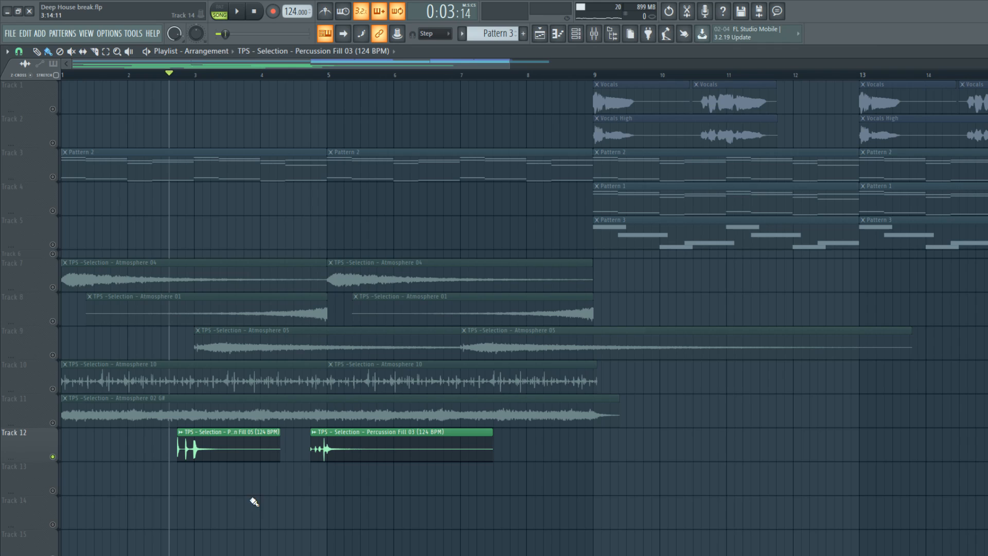
# Step: Set the Percussion Fill 05 sample volume to 55% and open the sampler settings of Percussion Fill 03
pyautogui.doubleClick(234, 447)
pyautogui.moveTo(231, 122); pyautogui.dragTo(231, 102)
pyautogui.click(173, 299)
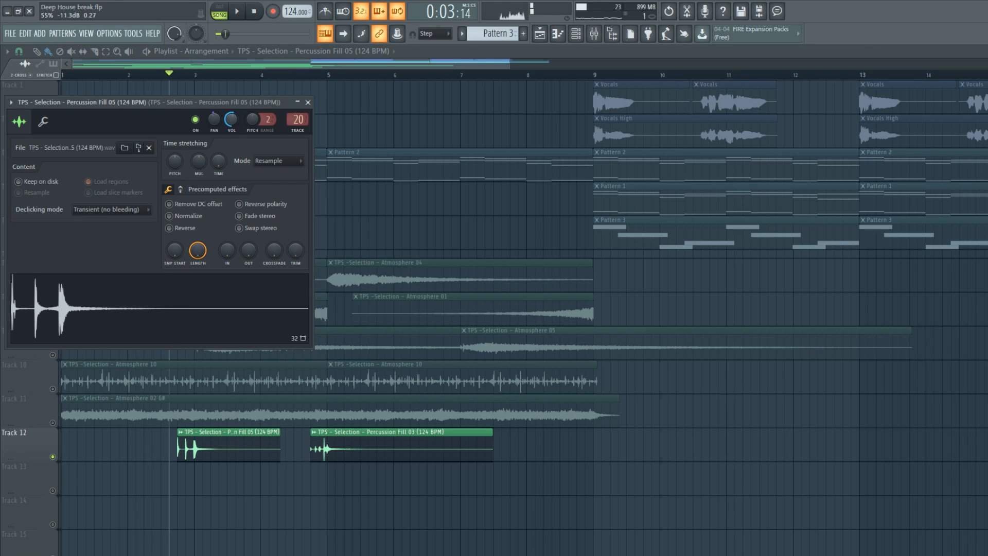
pyautogui.doubleClick(364, 448)
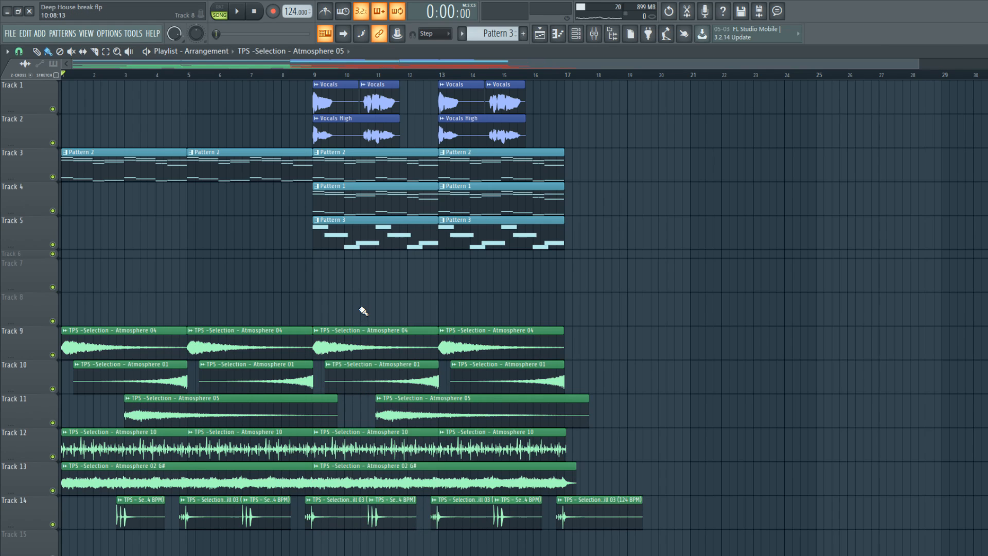
# Step: Place Clap 03 clips on Track 7 on beats 2 and 4 of bars 9 to 12
pyautogui.click(292, 75)
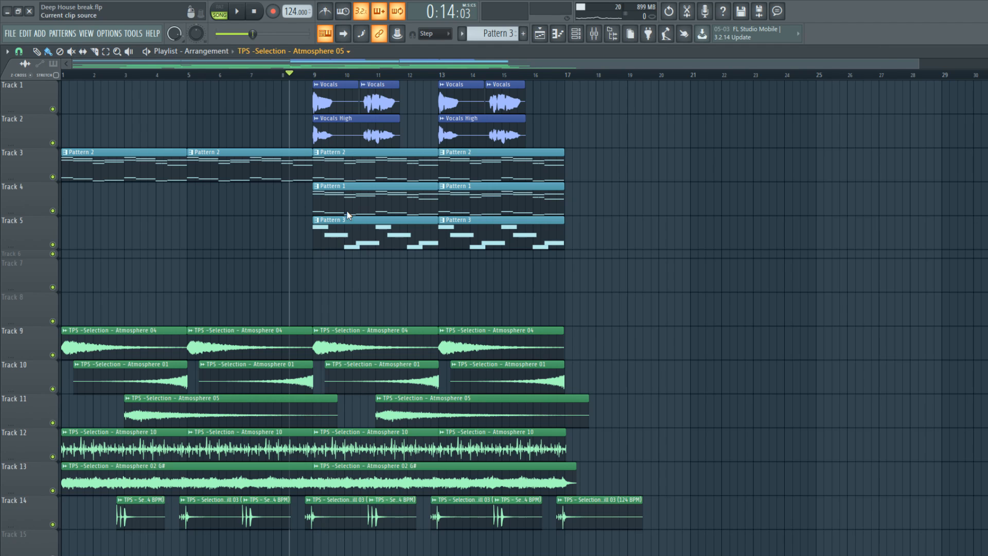
pyautogui.click(324, 278)
pyautogui.scroll(4, 316, 278)
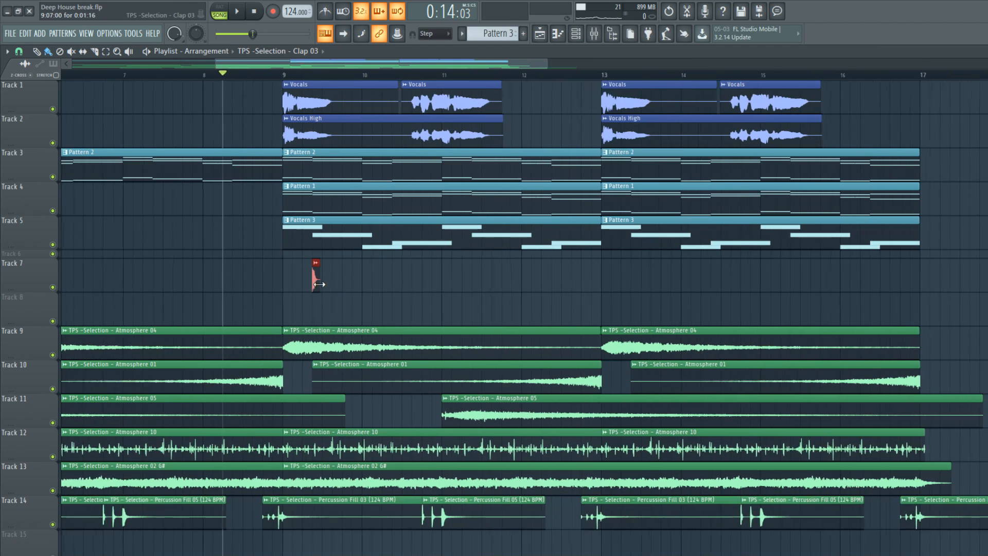
pyautogui.press('space')
pyautogui.moveTo(297, 285)
pyautogui.mouseDown()
pyautogui.moveTo(387, 281)
pyautogui.moveTo(439, 297)
pyautogui.moveTo(473, 281)
pyautogui.moveTo(581, 279)
pyautogui.mouseUp()
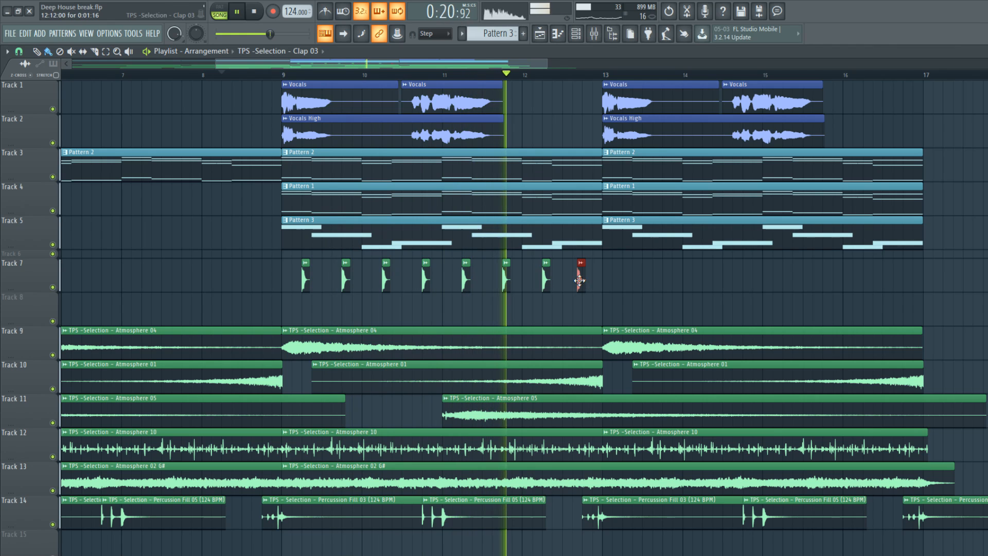
pyautogui.doubleClick(580, 280)
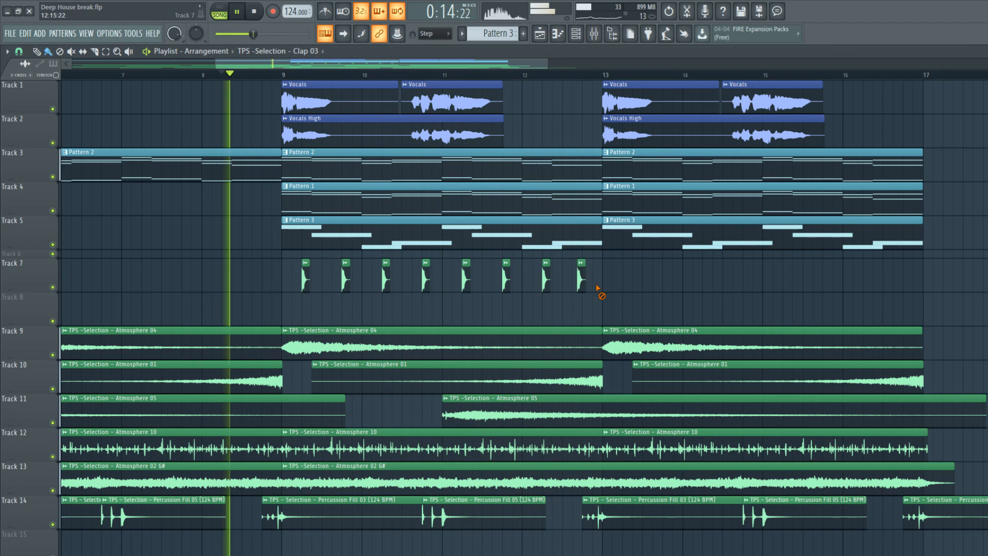
# Step: Continue the Clap 03 clips on Track 7 on beats 2 and 4 of bars 13 to 16
pyautogui.moveTo(631, 281)
pyautogui.mouseDown()
pyautogui.moveTo(734, 273)
pyautogui.moveTo(778, 283)
pyautogui.mouseUp()
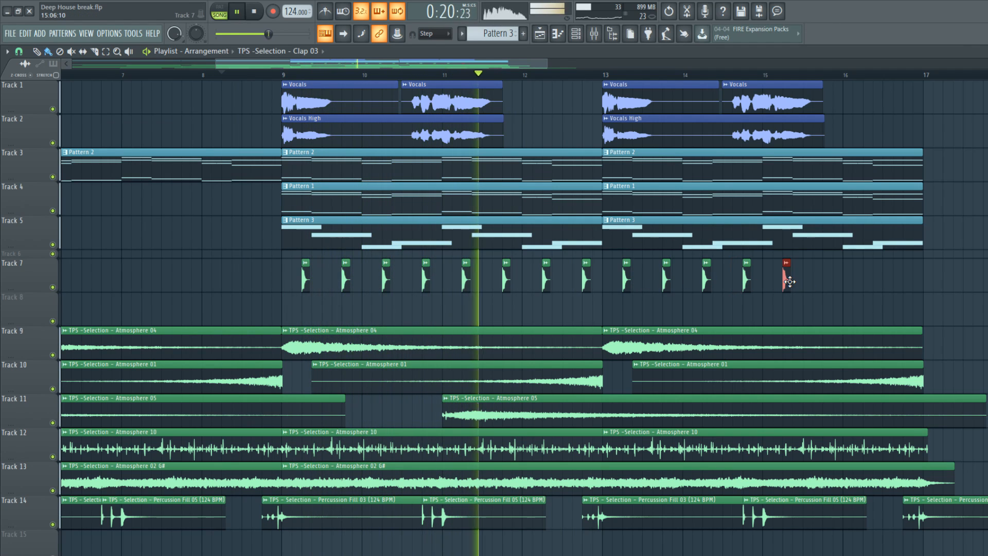
pyautogui.click(831, 282)
pyautogui.click(866, 282)
pyautogui.click(907, 282)
pyautogui.press('space')
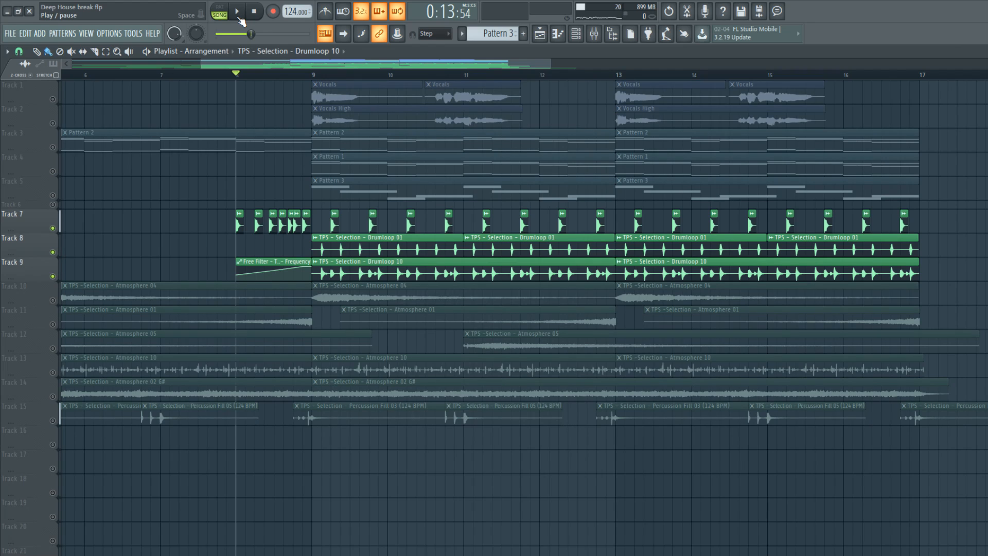
# Step: Solo Track 7 and play the clap pattern from bar 9
pyautogui.rightClick(53, 228)
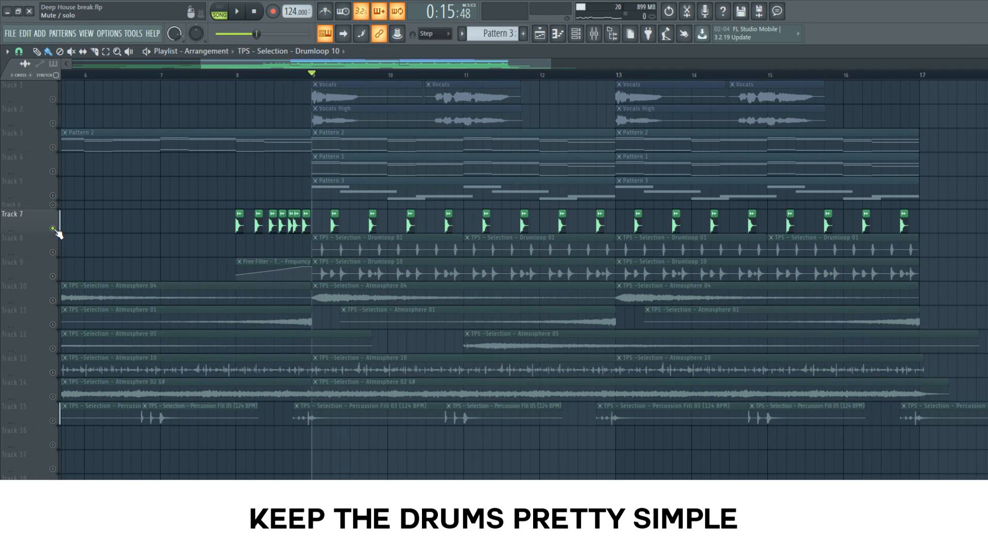
pyautogui.press('space')
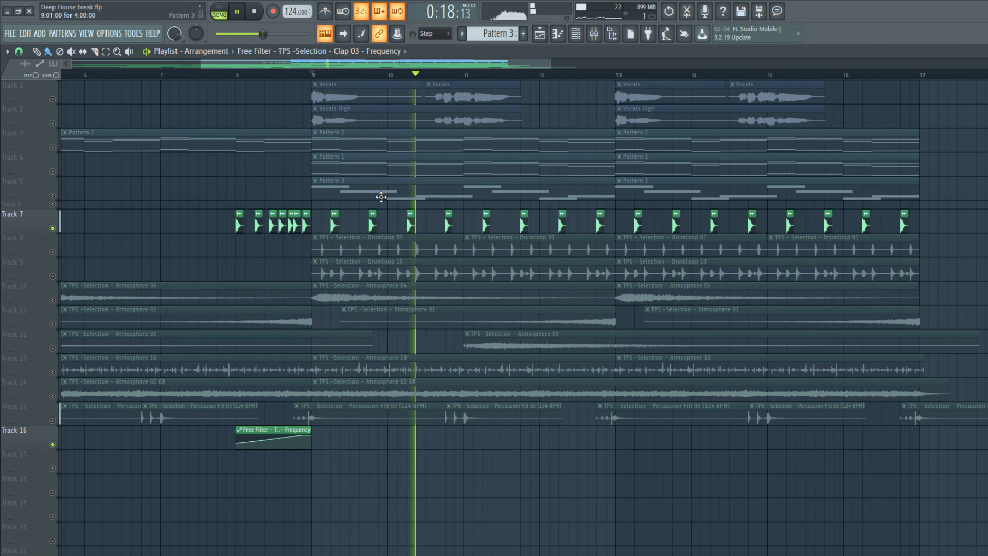
pyautogui.press('space')
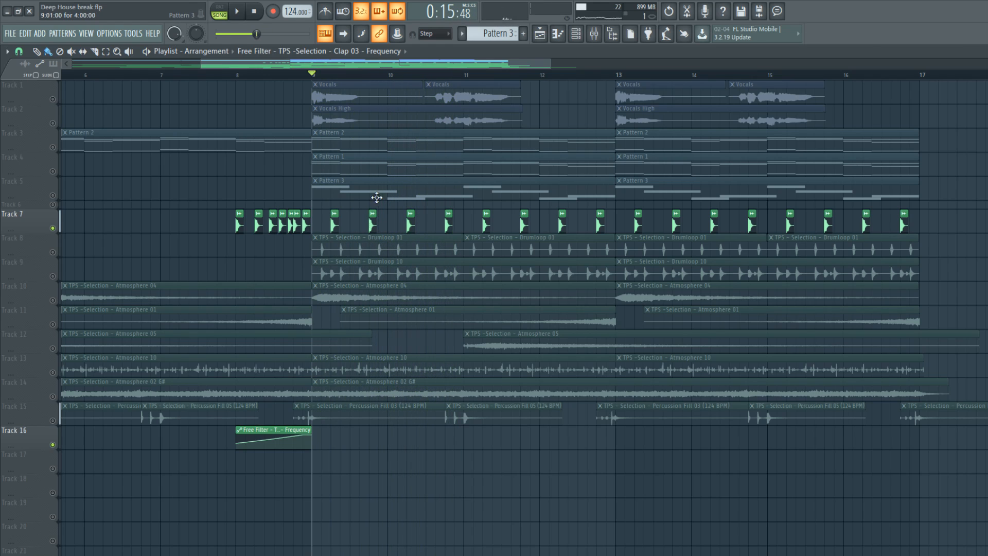
# Step: Solo Tracks 8 and 9 and play Drumloop 01 and Drumloop 10 together
pyautogui.rightClick(53, 252)
pyautogui.click(52, 276)
pyautogui.press('space')
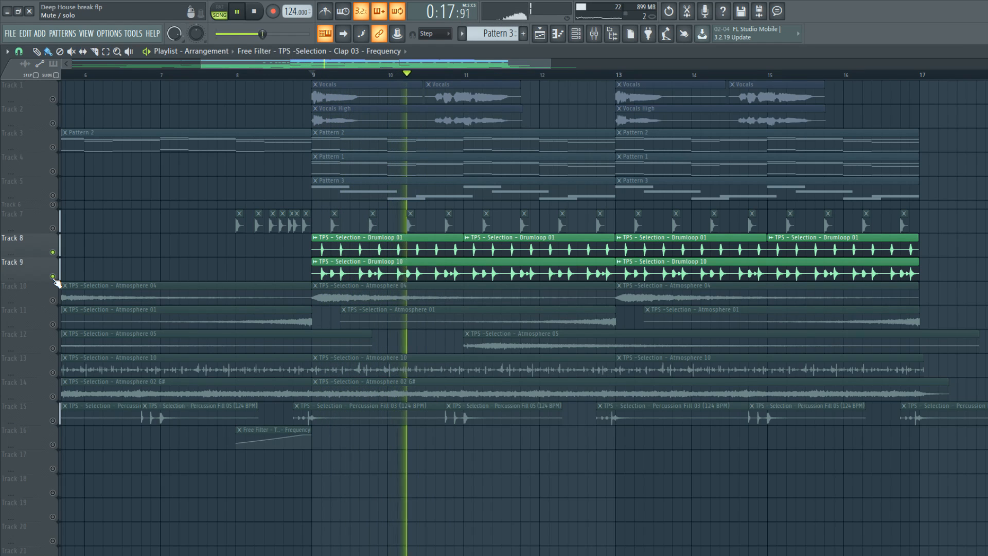
pyautogui.press('space')
# Step: Play the Track 7 clap build-up from bar 8 with only the Track 16 Free Filter frequency automation active alongside it
pyautogui.click(237, 76)
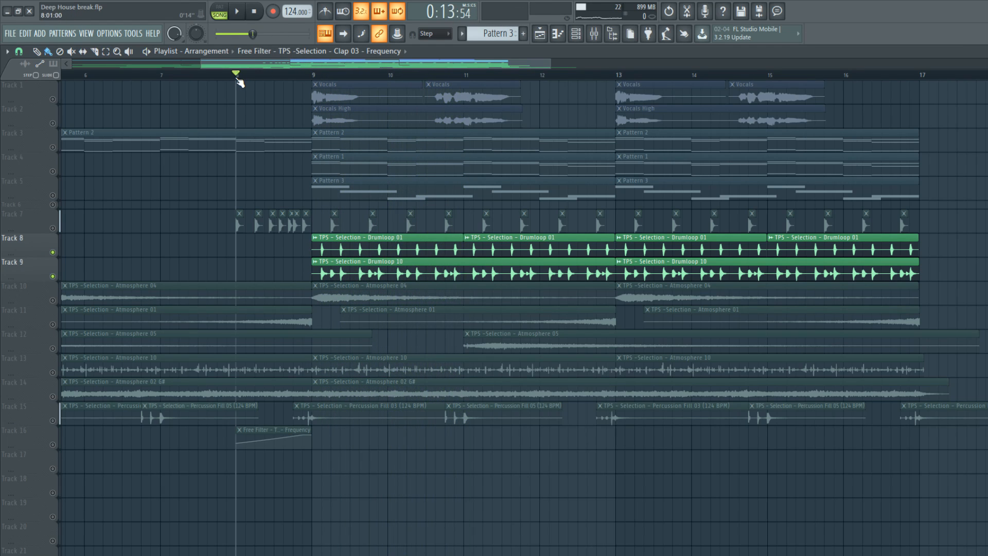
pyautogui.moveTo(52, 276); pyautogui.dragTo(52, 252)
pyautogui.click(53, 228)
pyautogui.click(53, 443)
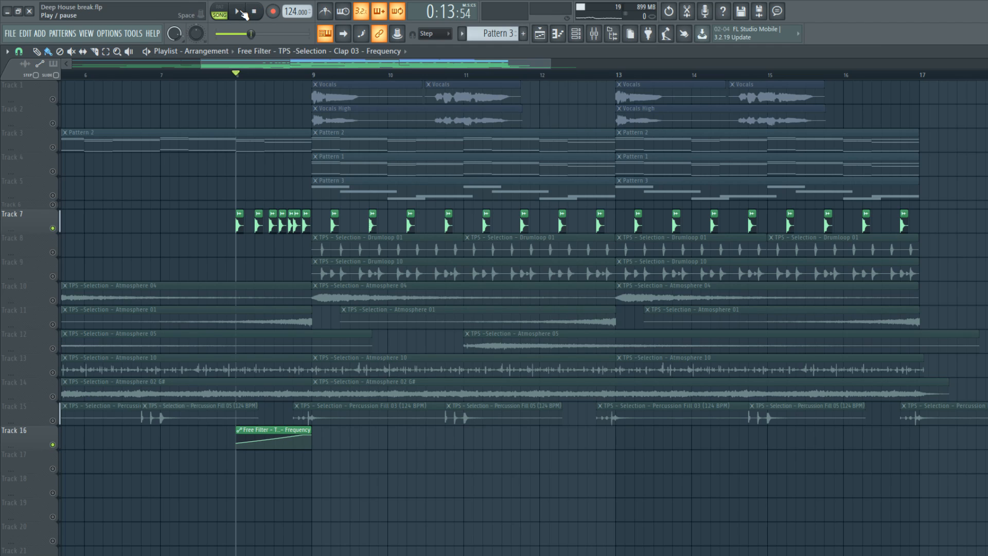
pyautogui.click(242, 11)
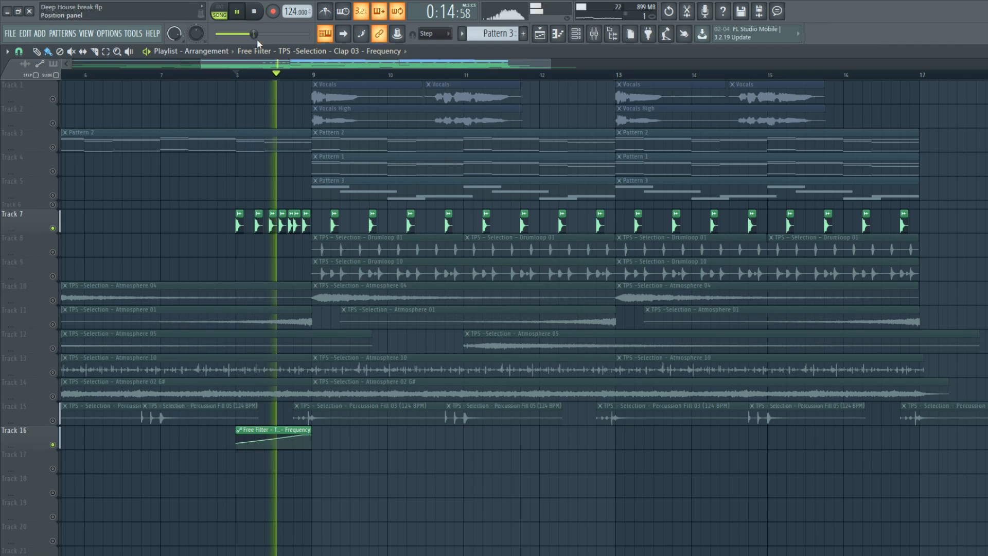
pyautogui.click(254, 12)
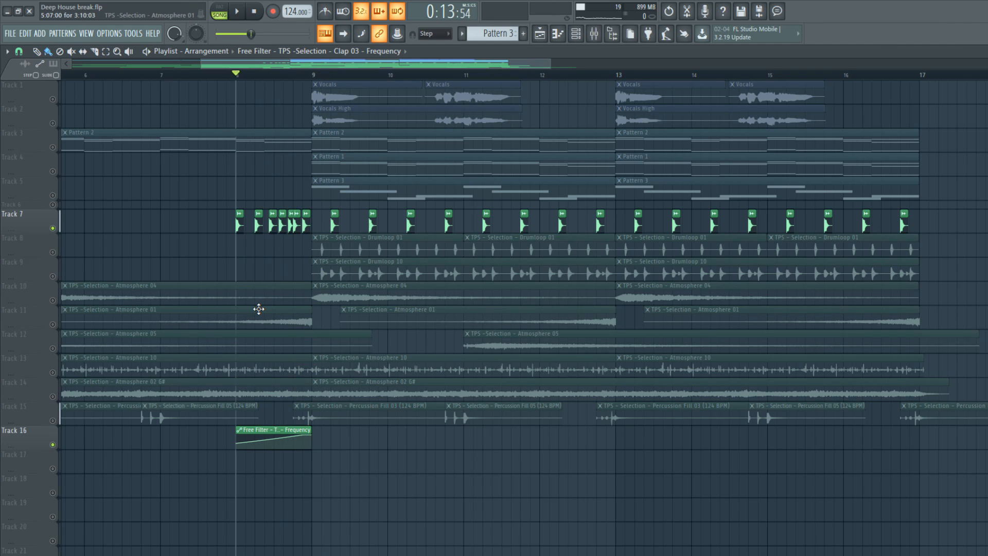
pyautogui.press('space')
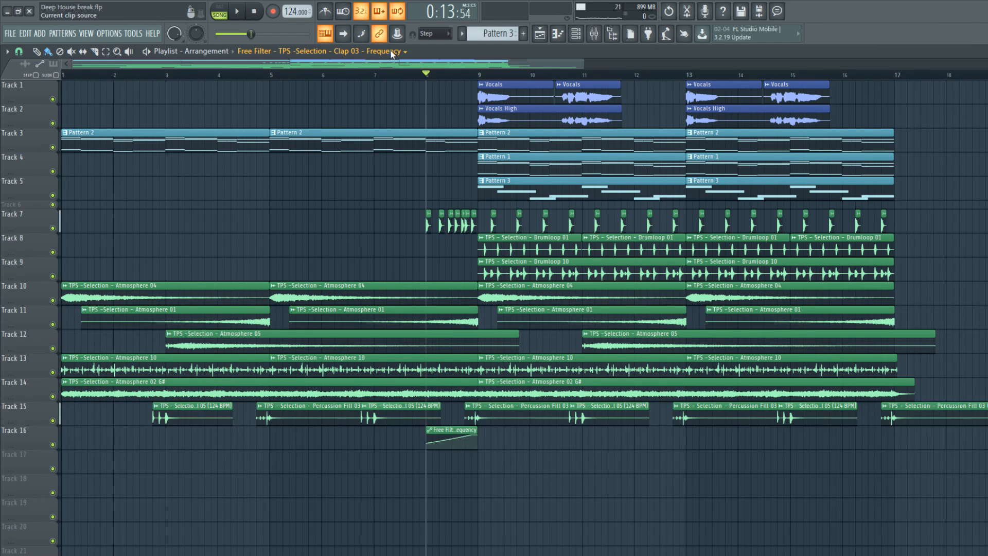
# Step: Place the Downfilter 07 sample at bar 1 on Track 17 and play that track soloed
pyautogui.click(391, 51)
pyautogui.click(349, 140)
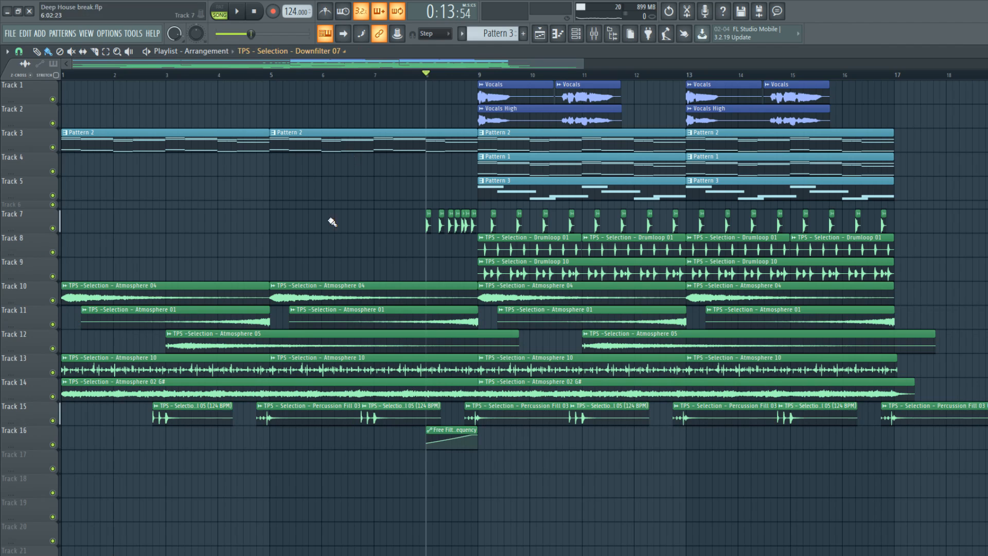
pyautogui.moveTo(226, 460); pyautogui.dragTo(83, 466)
pyautogui.click(136, 75)
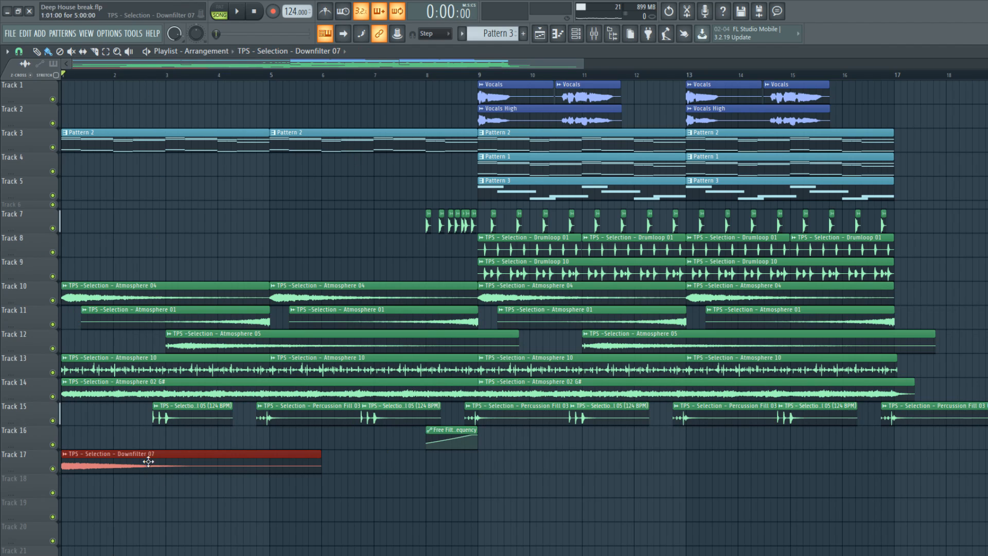
pyautogui.rightClick(53, 469)
pyautogui.press('space')
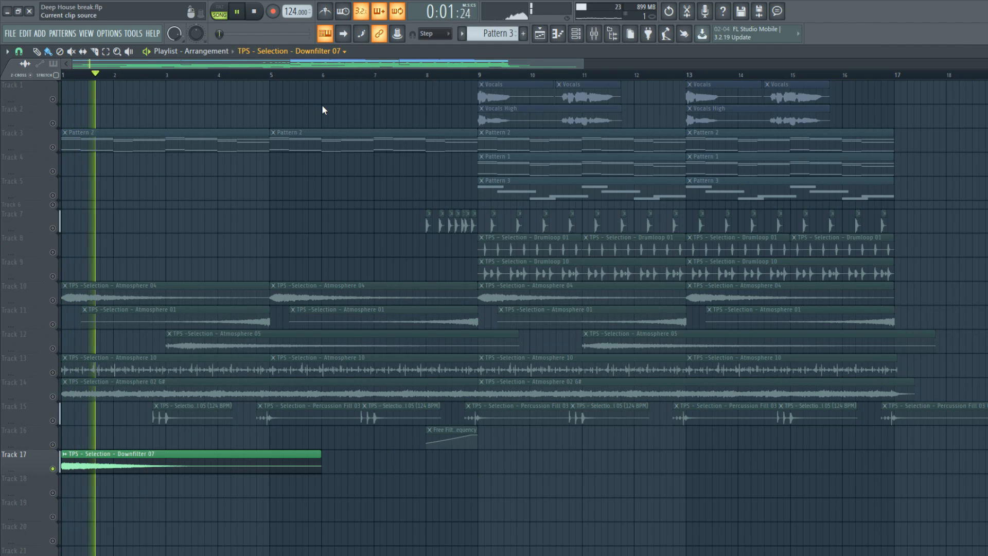
# Step: Place the Impact 02 sample at bar 1 on Track 16 and play that track soloed
pyautogui.click(70, 442)
pyautogui.rightClick(52, 444)
pyautogui.press('space')
pyautogui.press('space')
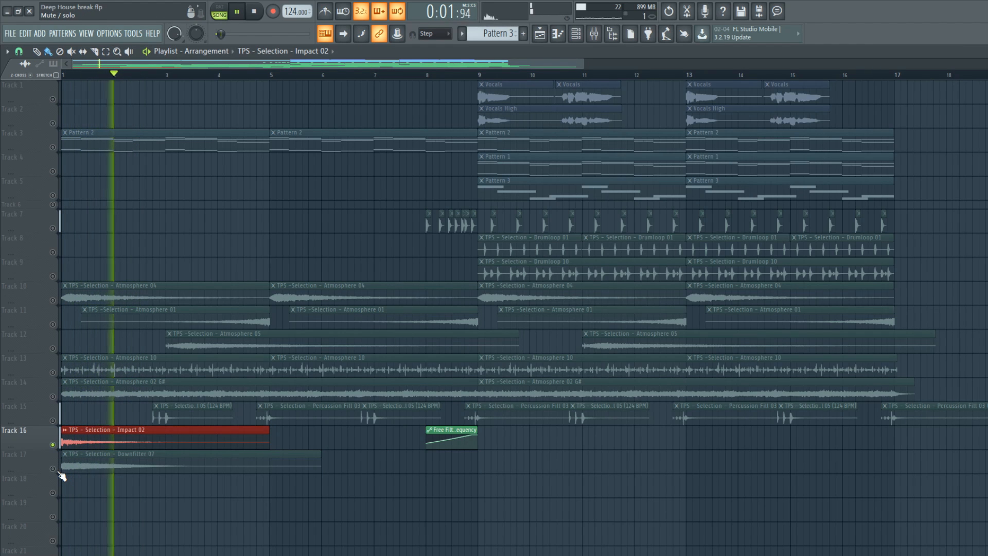
pyautogui.press('space')
pyautogui.press('space')
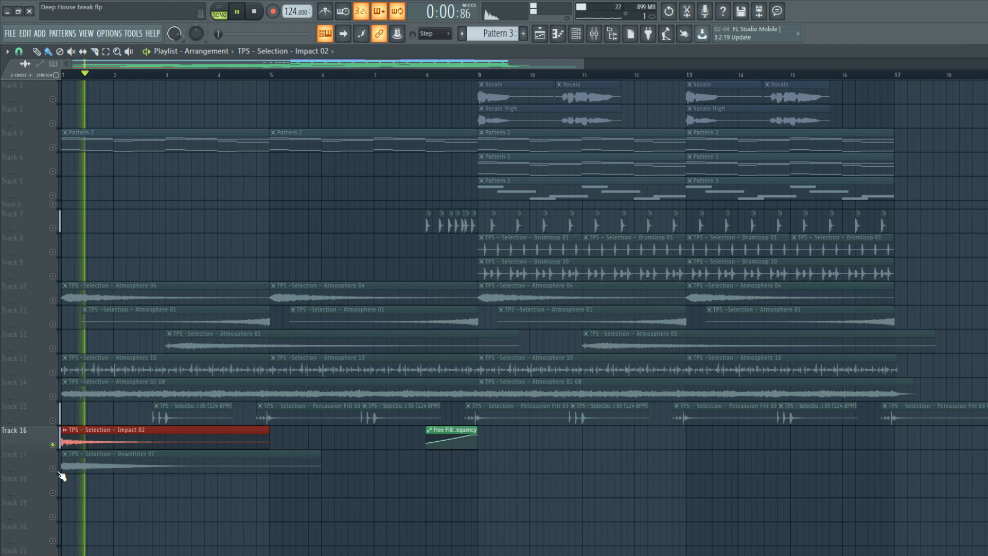
# Step: Enable Track 17 alongside Track 16 and play Impact 02 and Downfilter 07 together from the start
pyautogui.click(58, 471)
pyautogui.press('space')
pyautogui.press('space')
# Step: Place another effect clip on Track 19, below the Impact 02 and Downfilter 07 clips
pyautogui.scroll(-2, 154, 515)
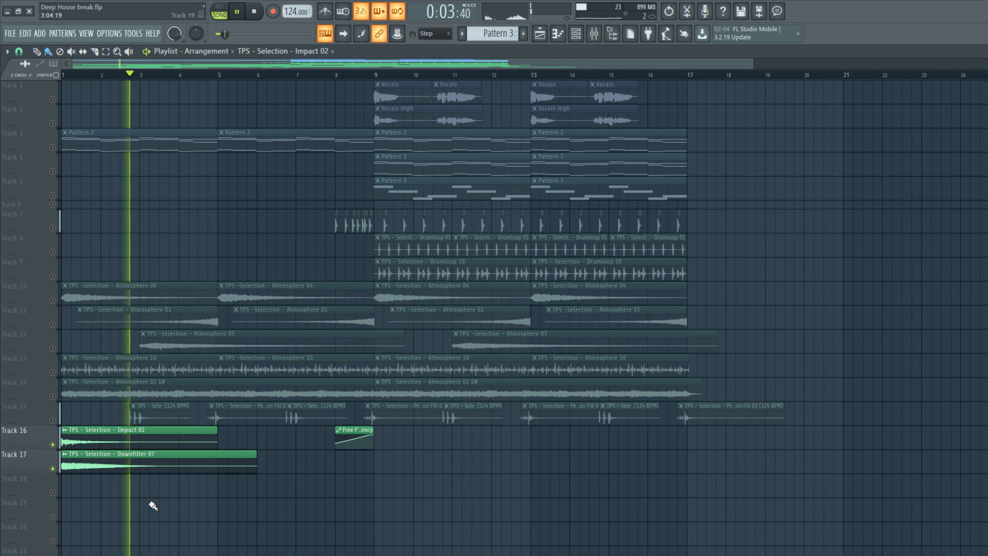
pyautogui.moveTo(198, 459); pyautogui.dragTo(478, 489)
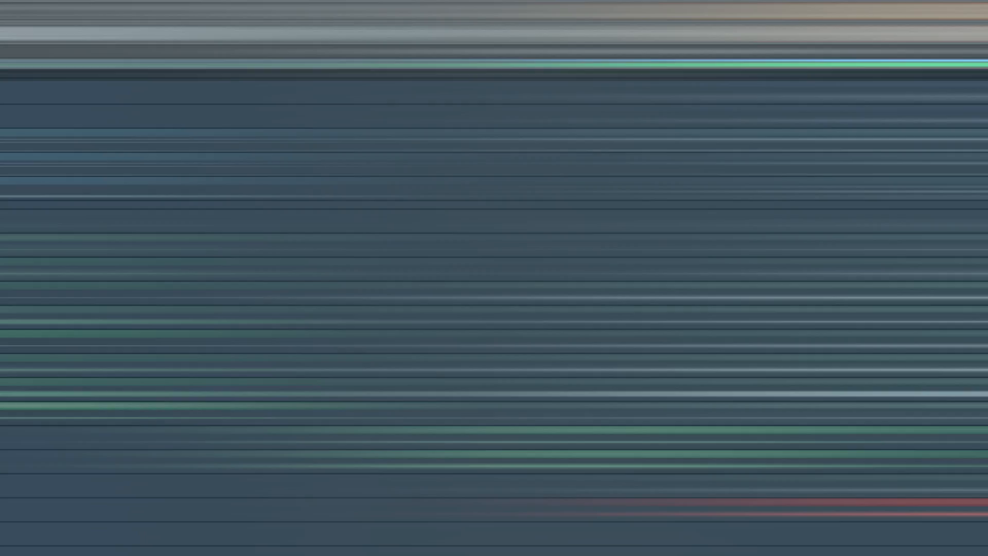